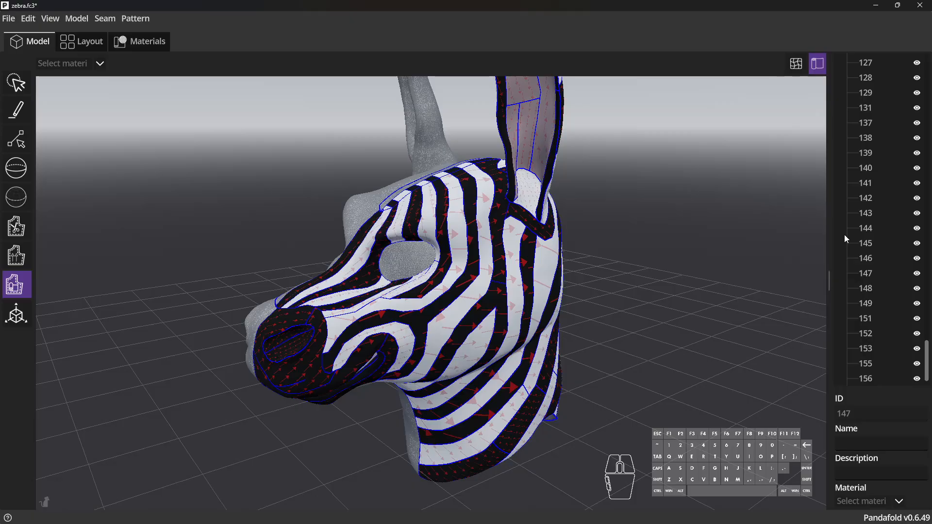
Check the material assigned to pattern piece 142, and review the HS_WHITE material's properties and vendor options.
{"action": "left_click", "coordinate": [870, 198]}
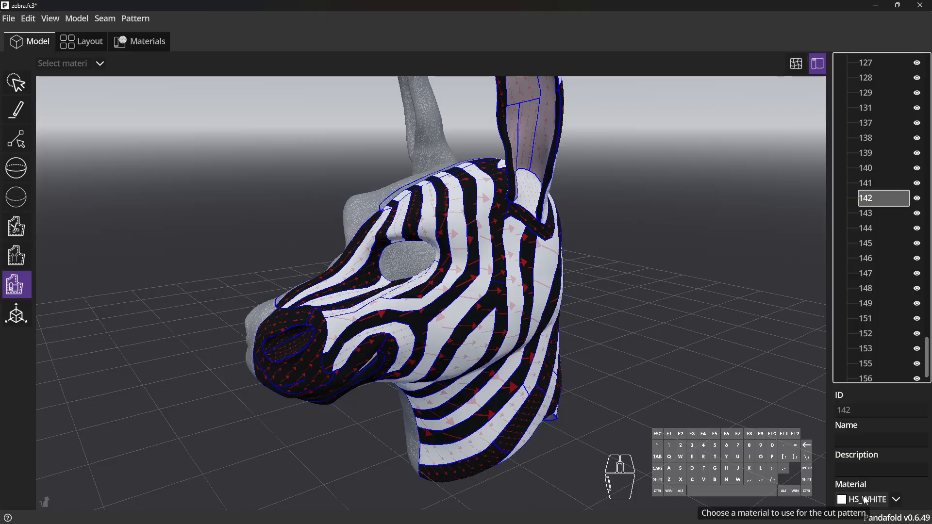
{"action": "left_click", "coordinate": [132, 45]}
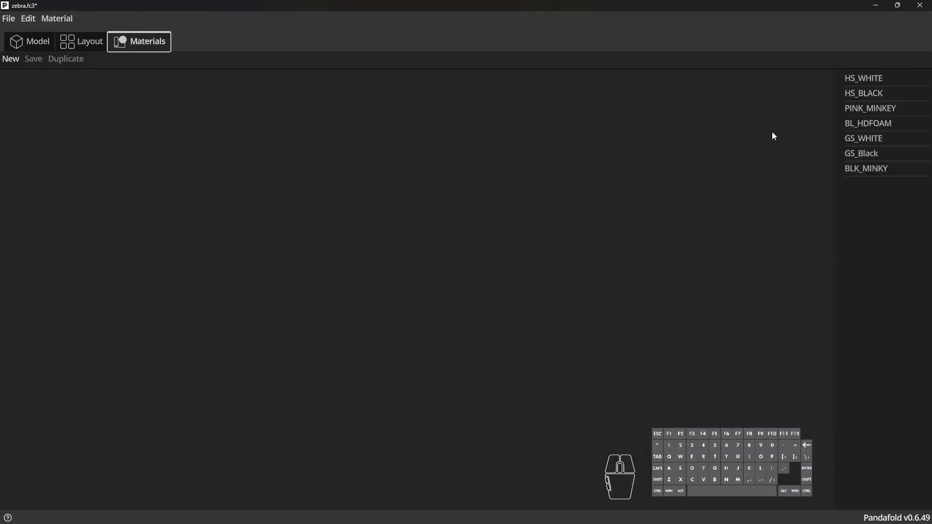
{"action": "left_click", "coordinate": [861, 79]}
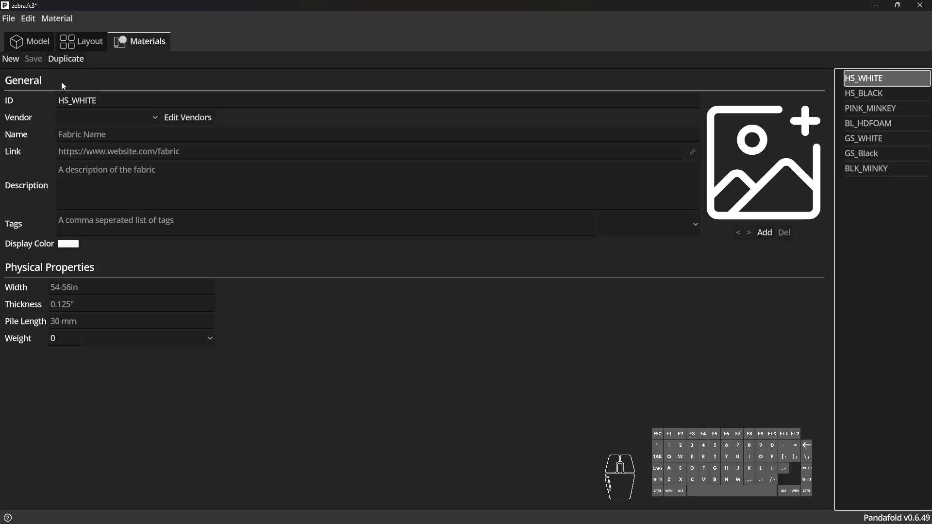
{"action": "left_click", "coordinate": [89, 116]}
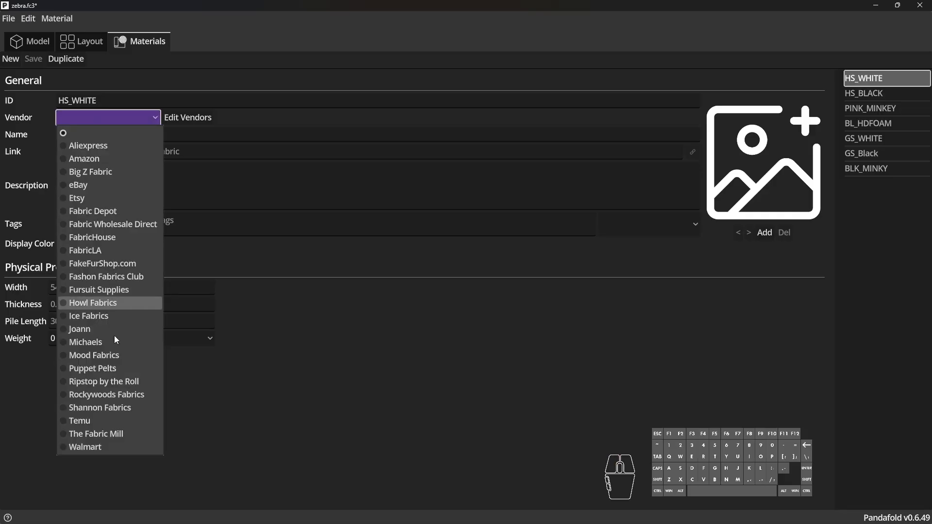
{"action": "left_click", "coordinate": [385, 247]}
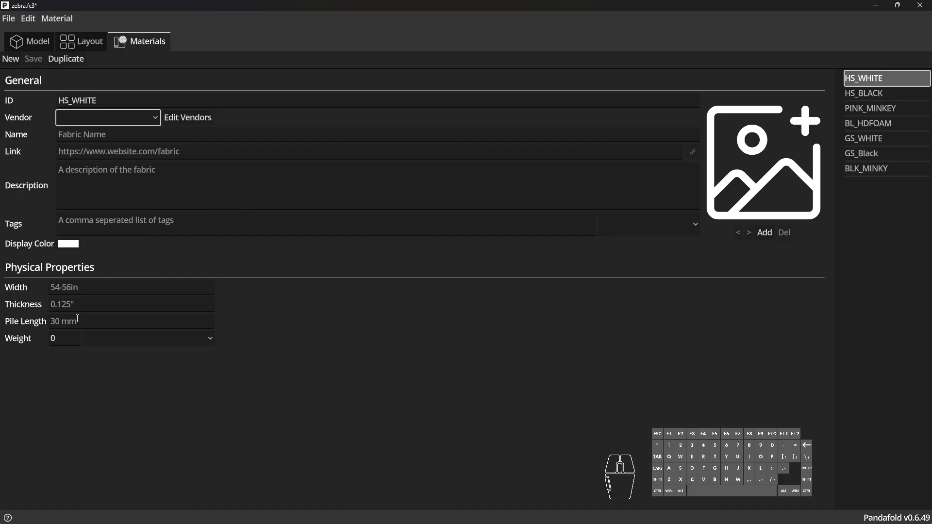
Set the HS_WHITE material's display color to green, save it, and view the result on the zebra head model.
{"action": "left_click", "coordinate": [69, 244]}
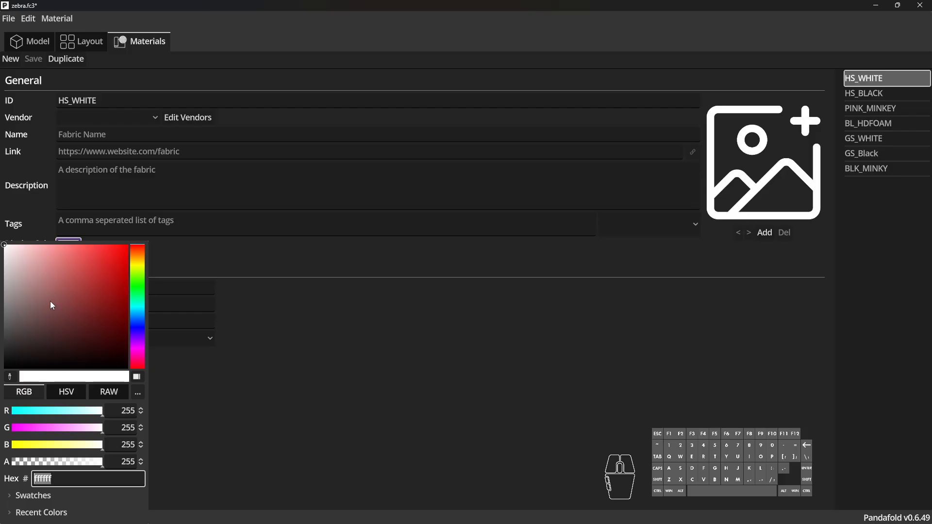
{"action": "left_click", "coordinate": [55, 304]}
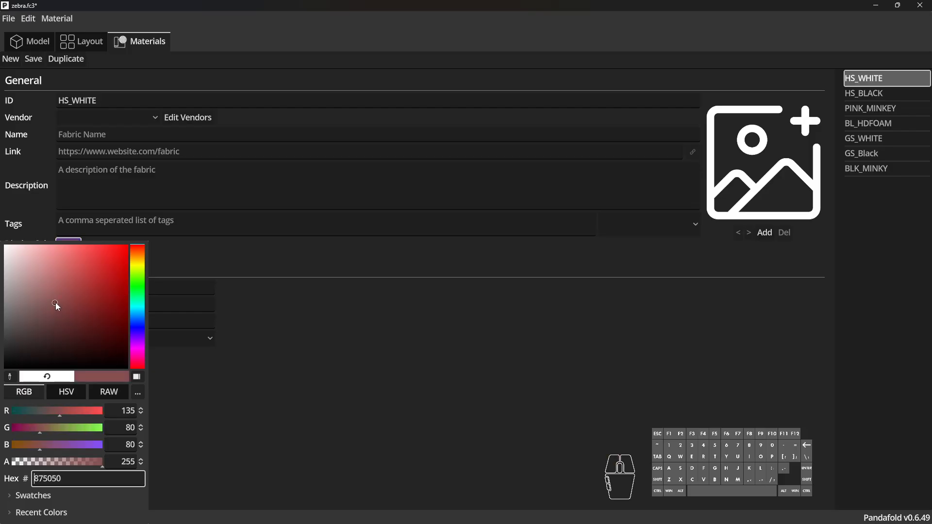
{"action": "left_click", "coordinate": [137, 283]}
{"action": "left_click_drag", "start_coordinate": [87, 299], "coordinate": [103, 265]}
{"action": "left_click", "coordinate": [334, 376]}
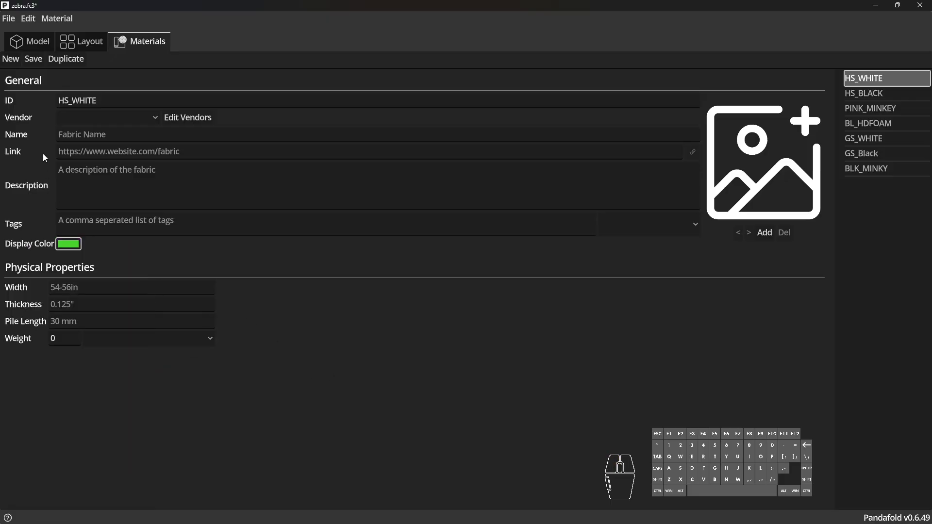
{"action": "left_click", "coordinate": [33, 59]}
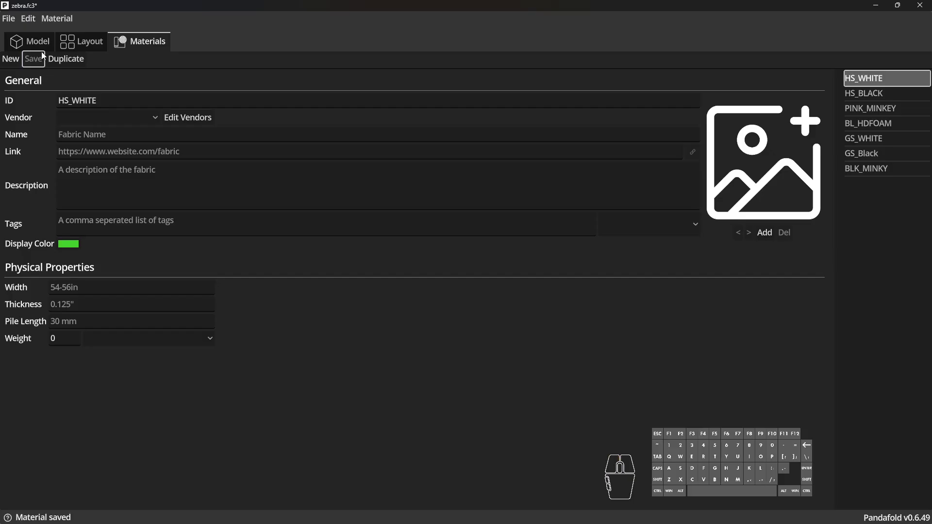
{"action": "left_click", "coordinate": [34, 43]}
{"action": "mouse_move", "coordinate": [202, 340]}
{"action": "left_mouse_down"}
{"action": "mouse_move", "coordinate": [133, 337]}
{"action": "mouse_move", "coordinate": [182, 334]}
{"action": "mouse_move", "coordinate": [238, 347]}
{"action": "mouse_move", "coordinate": [235, 369]}
{"action": "mouse_move", "coordinate": [144, 333]}
{"action": "mouse_move", "coordinate": [191, 336]}
{"action": "left_mouse_up"}
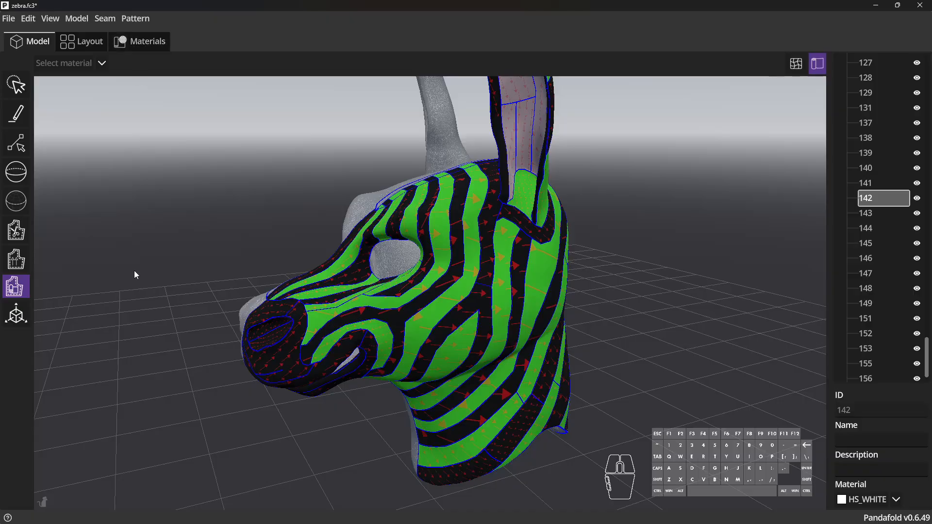
Restore the HS_WHITE material's display color to white (ffffff), save it, and check the zebra head model.
{"action": "key", "text": "ctrl+z"}
{"action": "left_click", "coordinate": [142, 41]}
{"action": "key", "text": "ctrl+z"}
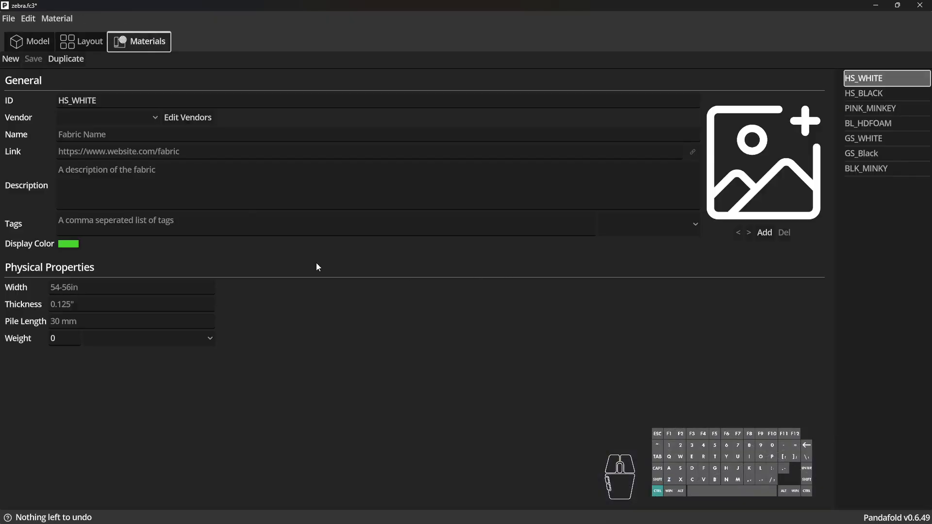
{"action": "left_click", "coordinate": [68, 244]}
{"action": "left_click_drag", "start_coordinate": [99, 264], "coordinate": [4, 214]}
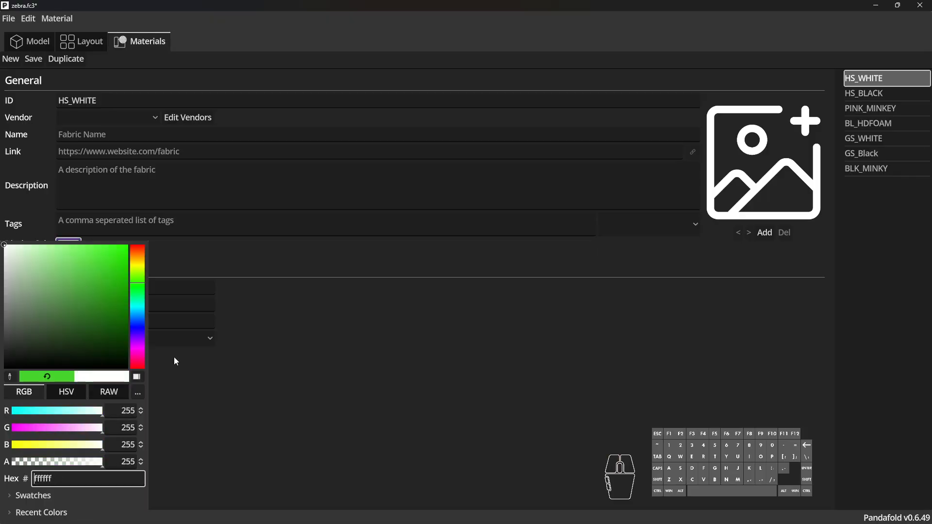
{"action": "left_click", "coordinate": [463, 441]}
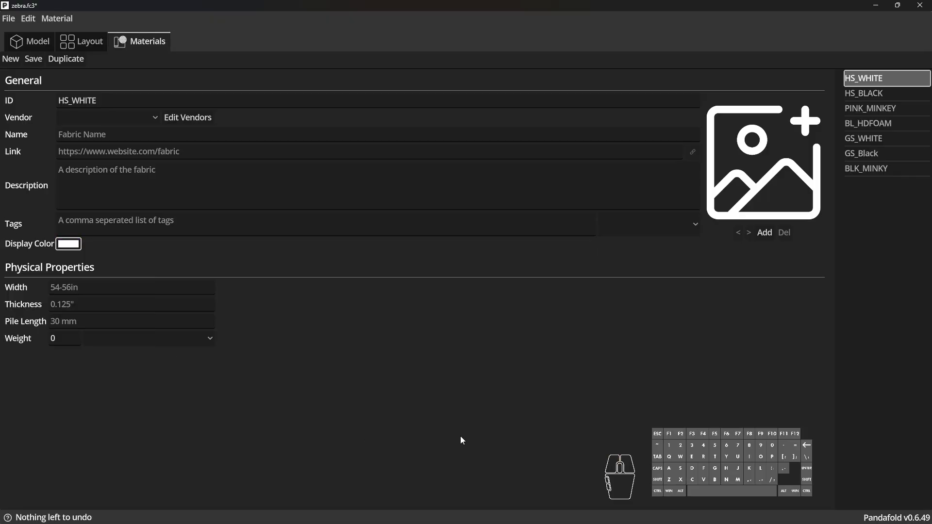
{"action": "left_click", "coordinate": [34, 59]}
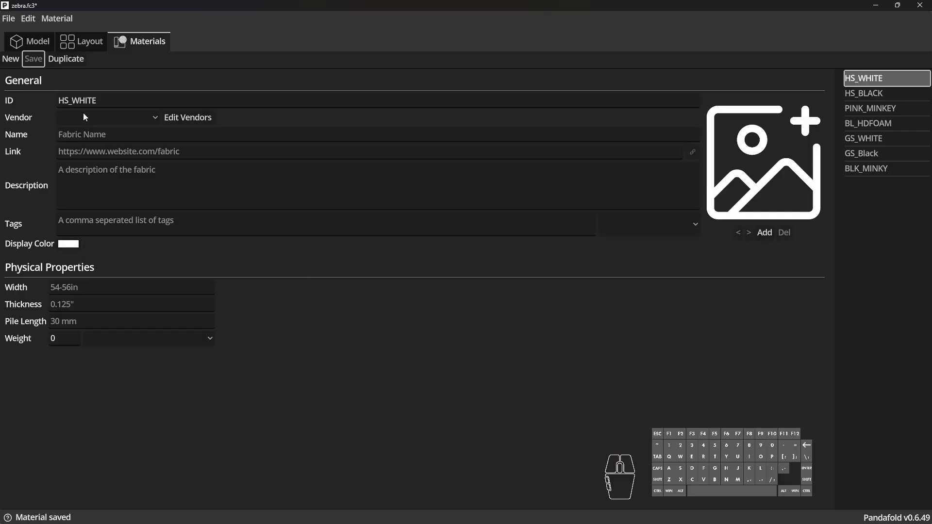
{"action": "left_click", "coordinate": [39, 44]}
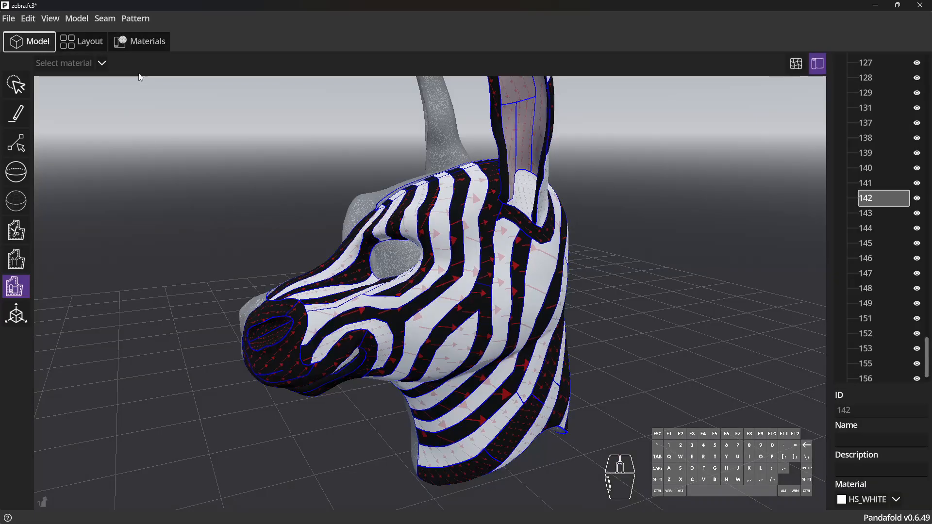
Set the HS_WHITE material's thickness to 0.125".
{"action": "left_click", "coordinate": [140, 45]}
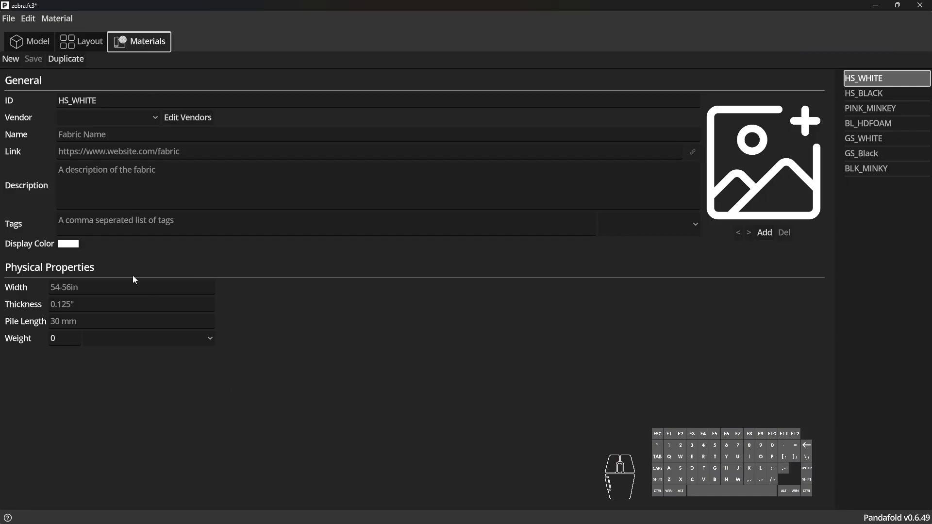
{"action": "left_click", "coordinate": [84, 300]}
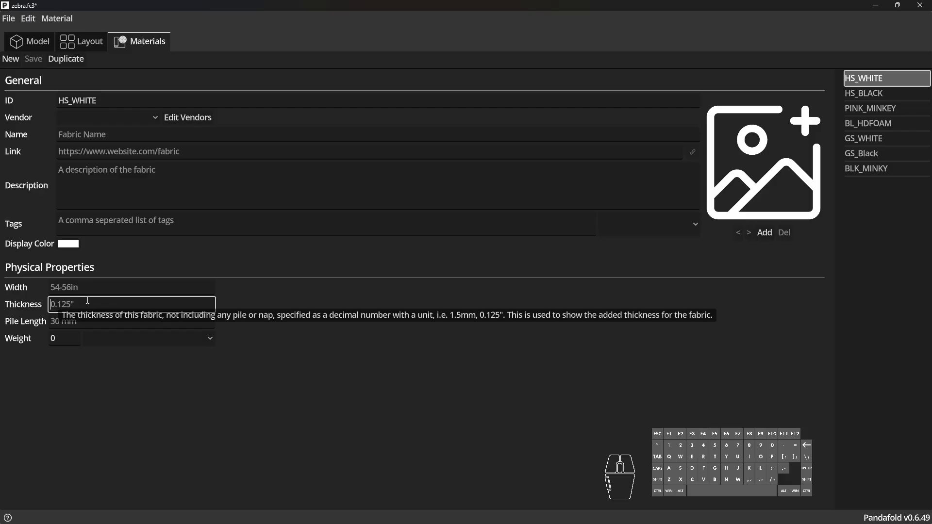
{"action": "type", "text": "0.125\""}
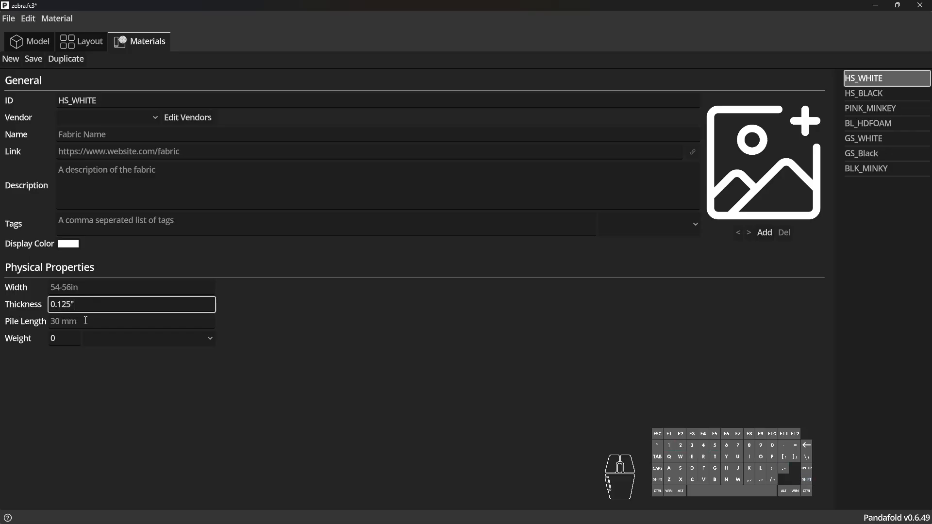
Set the HS_WHITE material's pile length to 5mm, save it, and view the fabric thickness on the zebra head model.
{"action": "left_click", "coordinate": [85, 321]}
{"action": "type", "text": "4mm"}
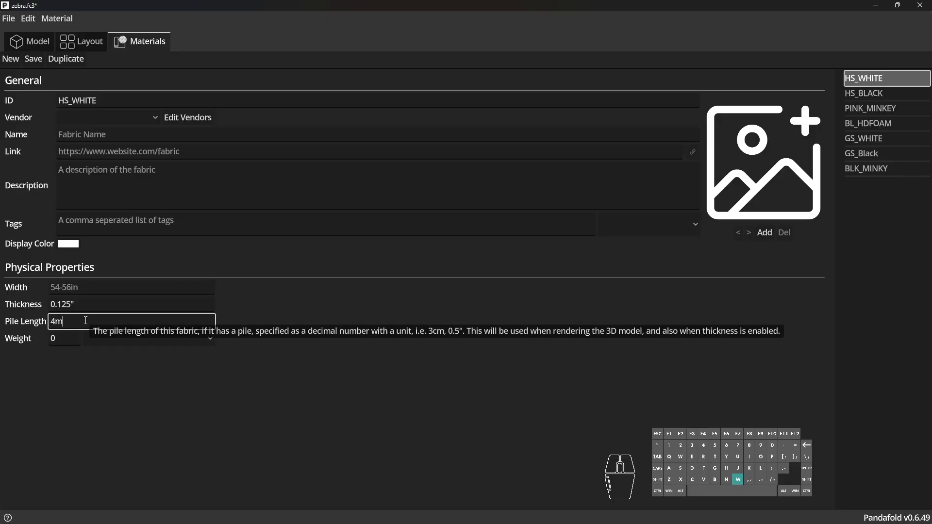
{"action": "key", "text": "BackSpace"}
{"action": "key", "text": "BackSpace"}
{"action": "key", "text": "BackSpace"}
{"action": "type", "text": "1"}
{"action": "key", "text": "BackSpace"}
{"action": "type", "text": "5mm"}
{"action": "left_click", "coordinate": [84, 305]}
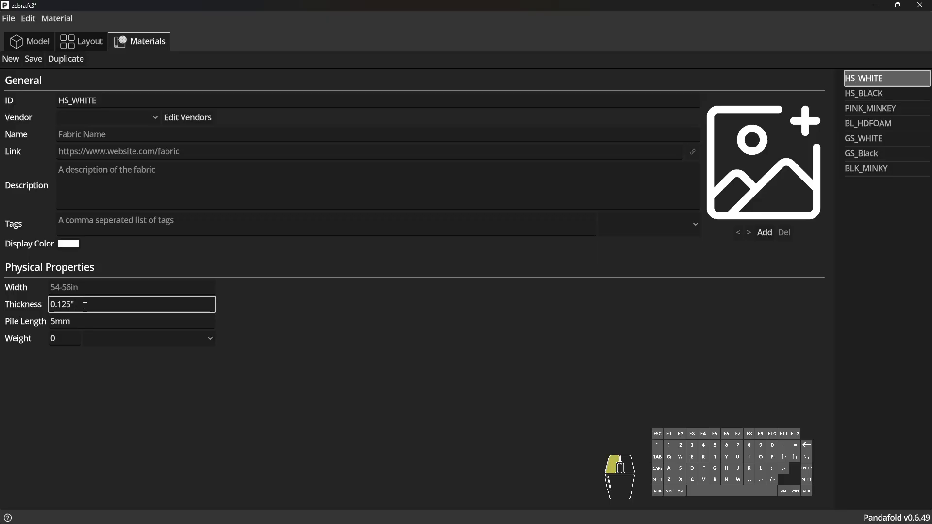
{"action": "left_click", "coordinate": [34, 59]}
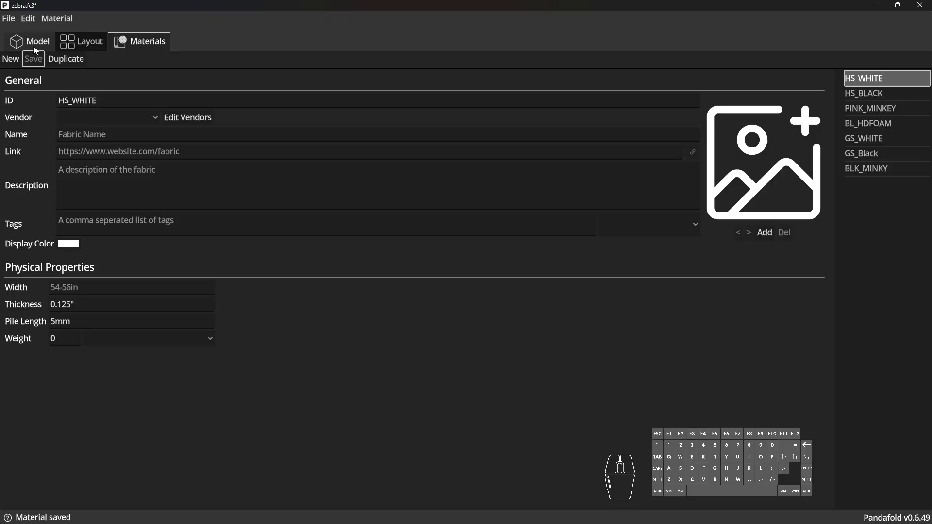
{"action": "left_click", "coordinate": [34, 48]}
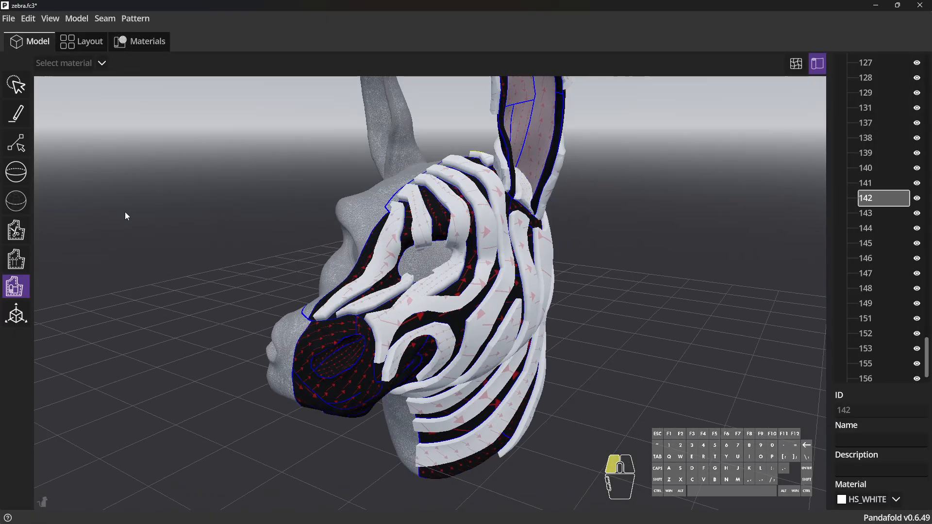
{"action": "left_click_drag", "start_coordinate": [125, 216], "coordinate": [208, 214]}
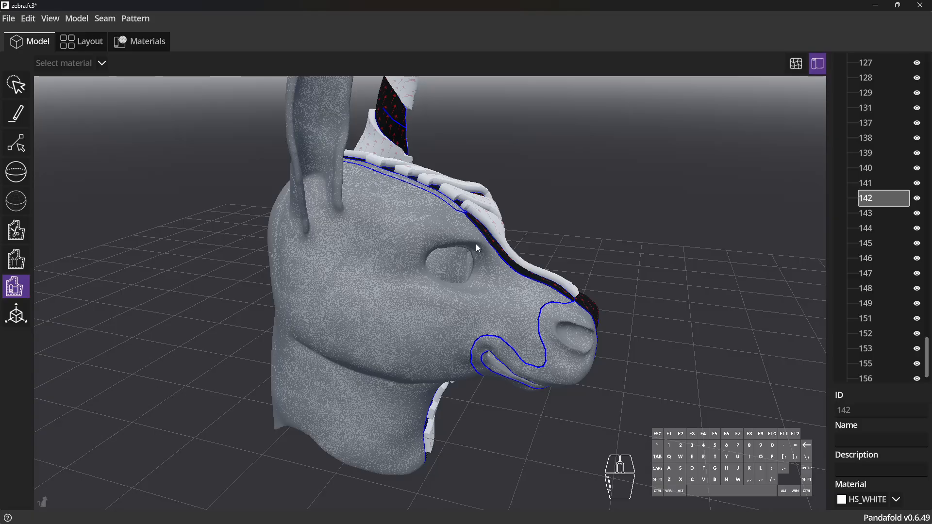
{"action": "left_click_drag", "start_coordinate": [592, 239], "coordinate": [499, 295]}
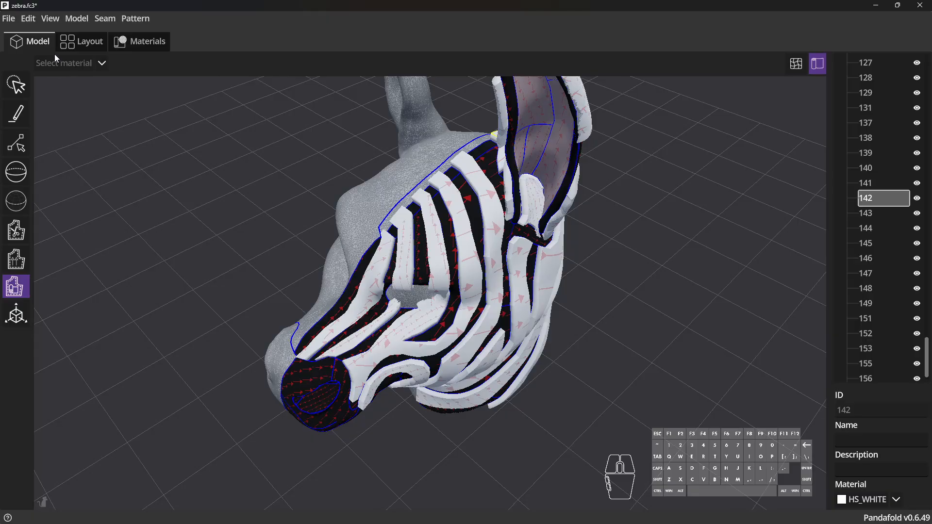
Duplicate the BLK_MINKY material and change the copy's ID to RED_MINKY.
{"action": "left_click", "coordinate": [143, 49]}
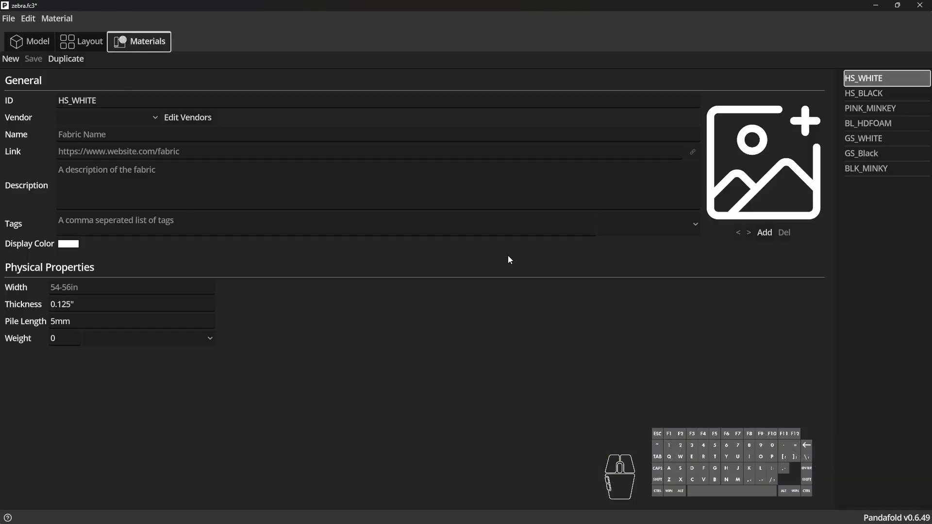
{"action": "left_click", "coordinate": [876, 170]}
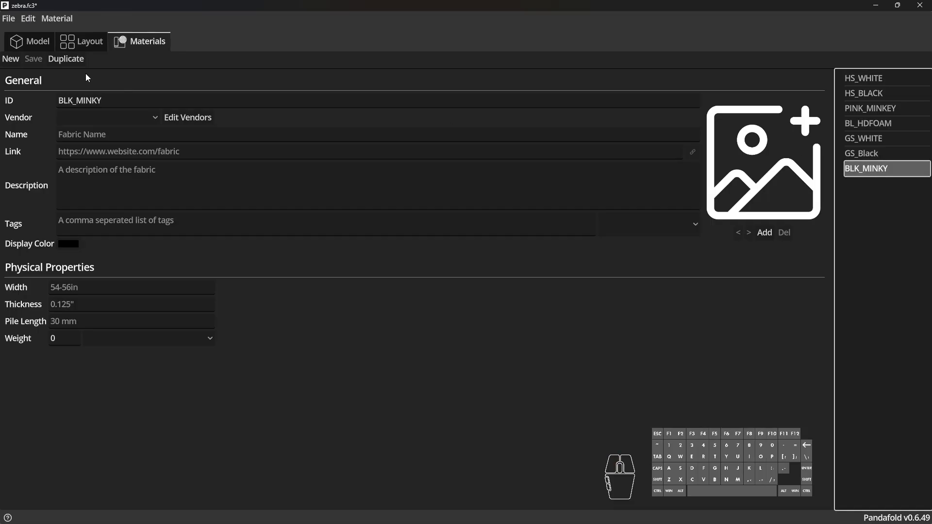
{"action": "left_click", "coordinate": [68, 59]}
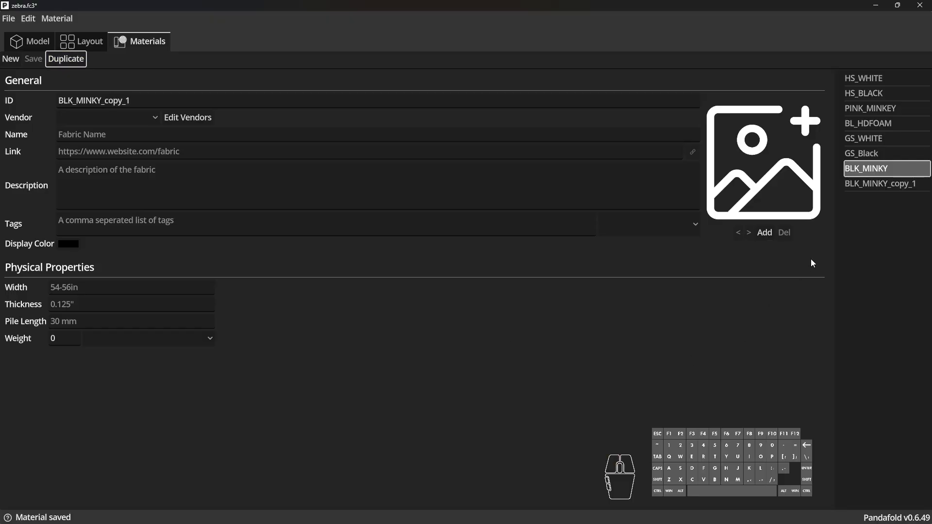
{"action": "left_click", "coordinate": [847, 190]}
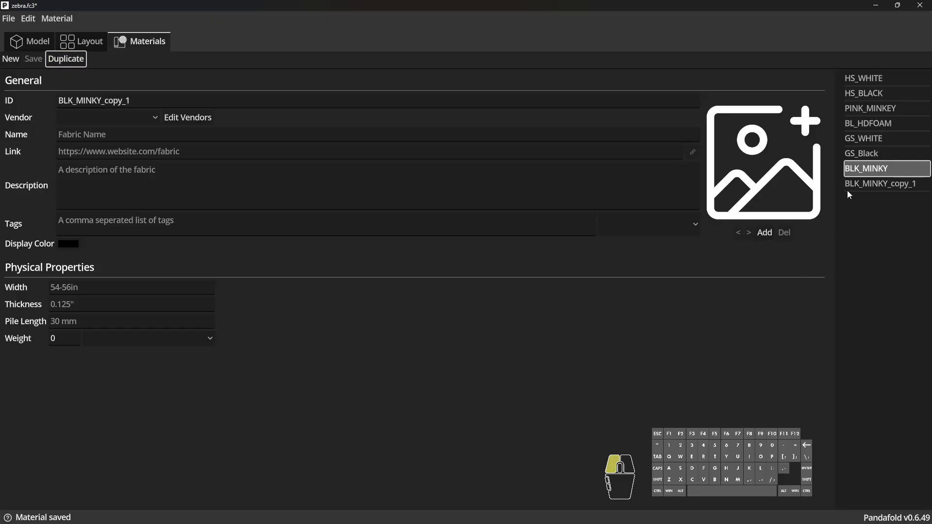
{"action": "double_click", "coordinate": [152, 101]}
{"action": "type", "text": "RED_MINKY"}
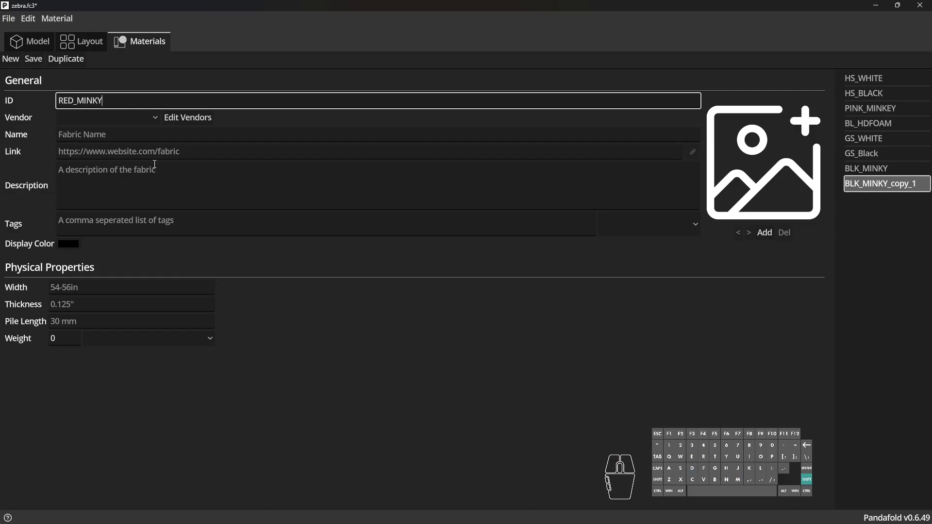
{"action": "key", "text": "Return"}
Set the RED_MINKY material's display color to pure red (ff0000) and save the material.
{"action": "left_click", "coordinate": [69, 250]}
{"action": "left_click_drag", "start_coordinate": [100, 286], "coordinate": [136, 242]}
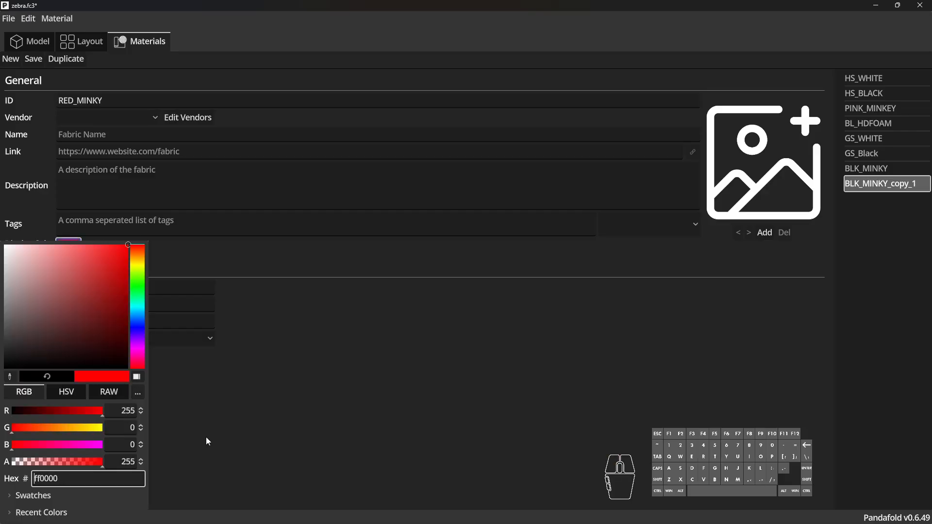
{"action": "left_click", "coordinate": [205, 438]}
{"action": "left_click", "coordinate": [33, 59]}
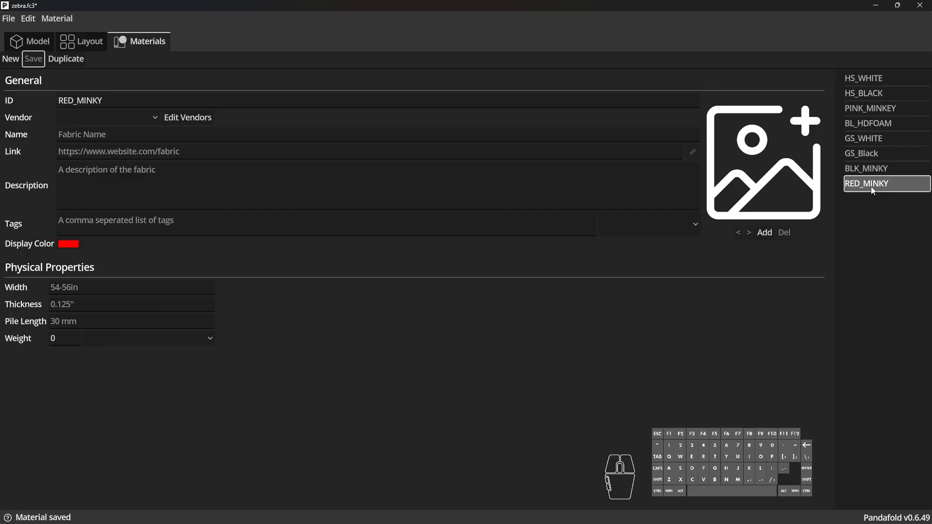
Assign the RED_MINKY material to the white stripe pattern directly behind the ear on the zebra head model.
{"action": "left_click", "coordinate": [35, 45]}
{"action": "left_click_drag", "start_coordinate": [132, 288], "coordinate": [96, 265]}
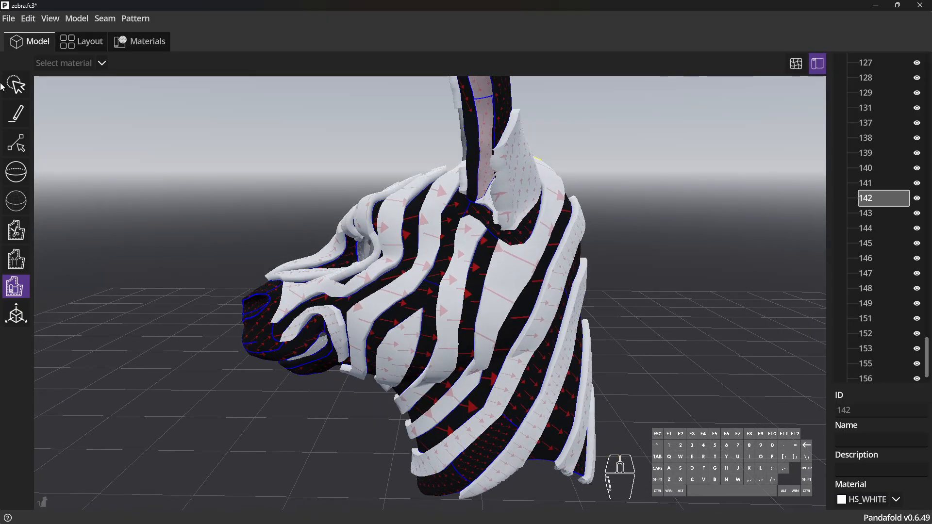
{"action": "left_click", "coordinate": [16, 83]}
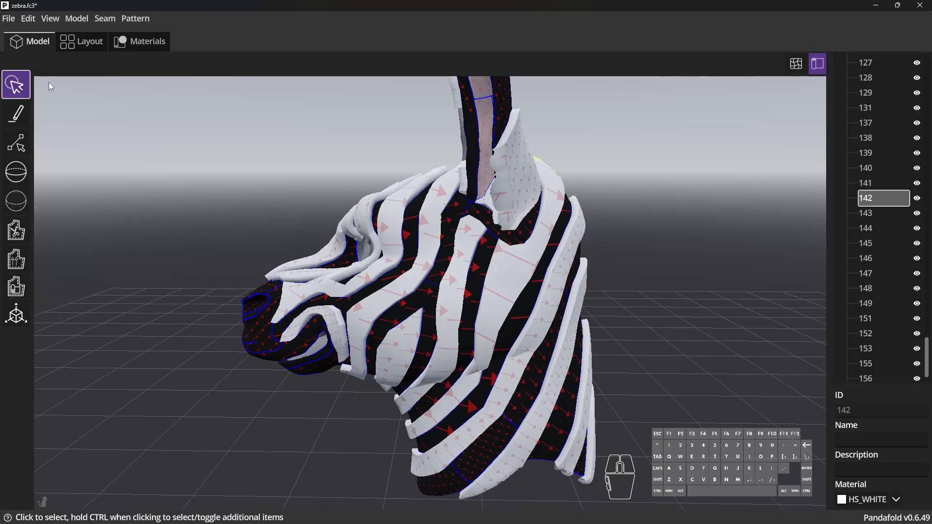
{"action": "left_click", "coordinate": [516, 286]}
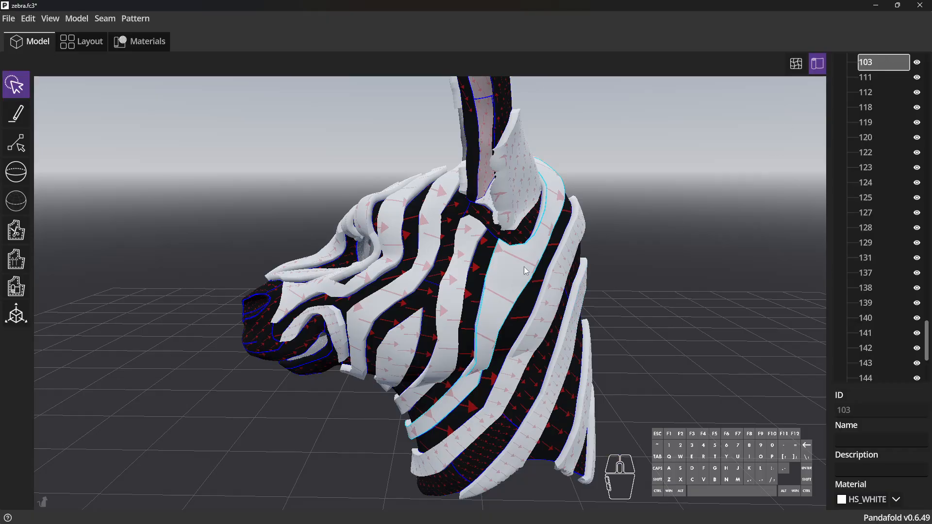
{"action": "left_click", "coordinate": [861, 63]}
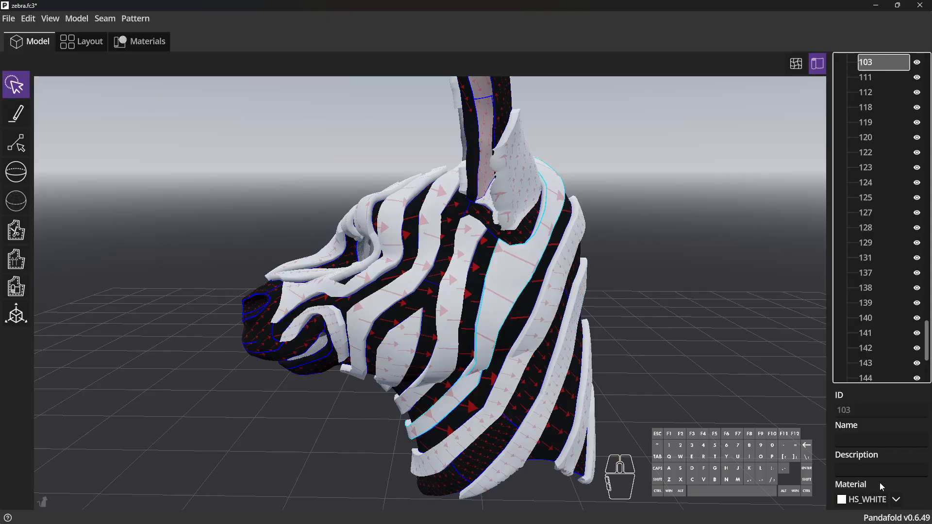
{"action": "left_click", "coordinate": [897, 500]}
{"action": "left_click", "coordinate": [891, 501]}
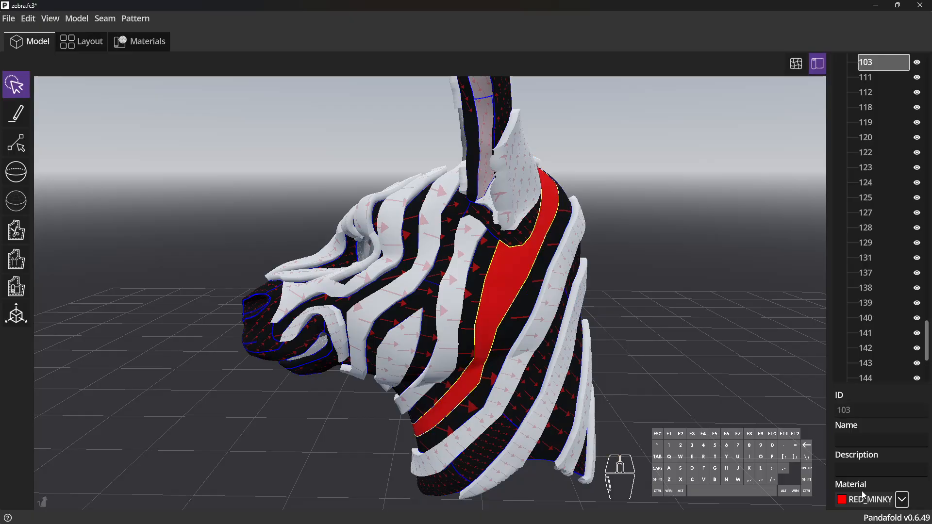
Mark the black and white stripe patterns on the upper neck, behind the red stripe, with the RED_MINKY material.
{"action": "left_click_drag", "start_coordinate": [532, 289], "coordinate": [684, 368]}
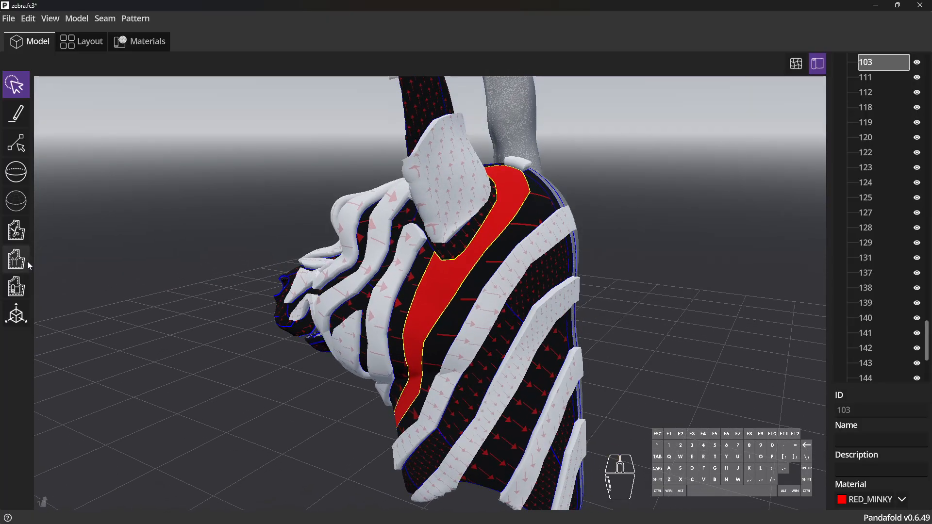
{"action": "left_click", "coordinate": [18, 292]}
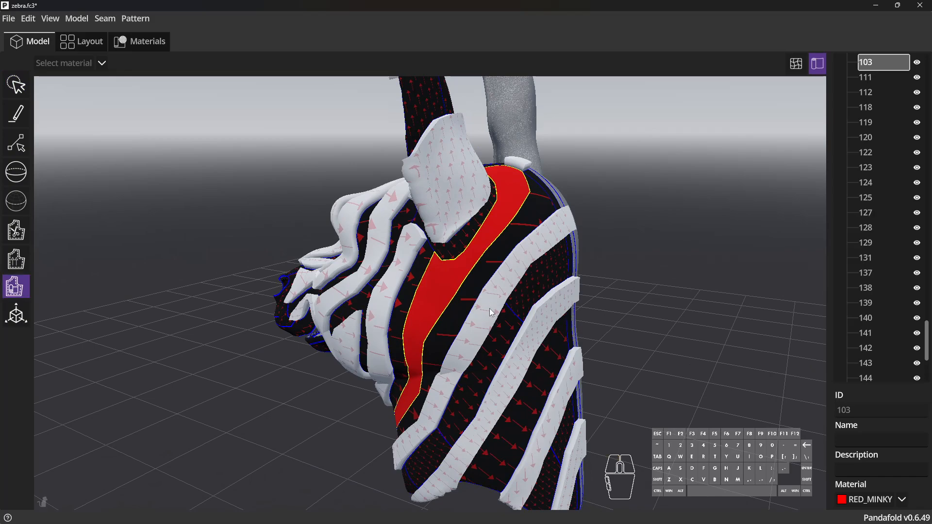
{"action": "left_click", "coordinate": [101, 63]}
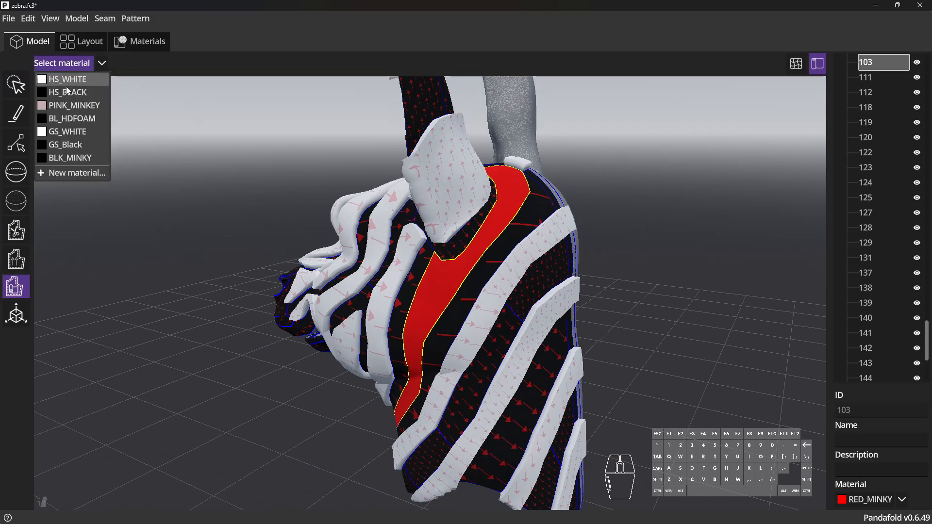
{"action": "left_click", "coordinate": [103, 79]}
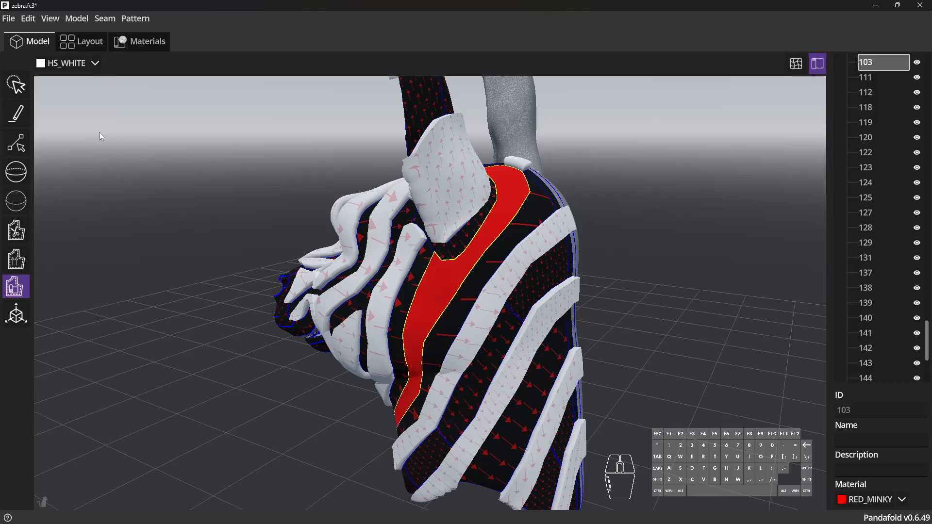
{"action": "left_click_drag", "start_coordinate": [100, 132], "coordinate": [109, 107]}
{"action": "left_click", "coordinate": [93, 64]}
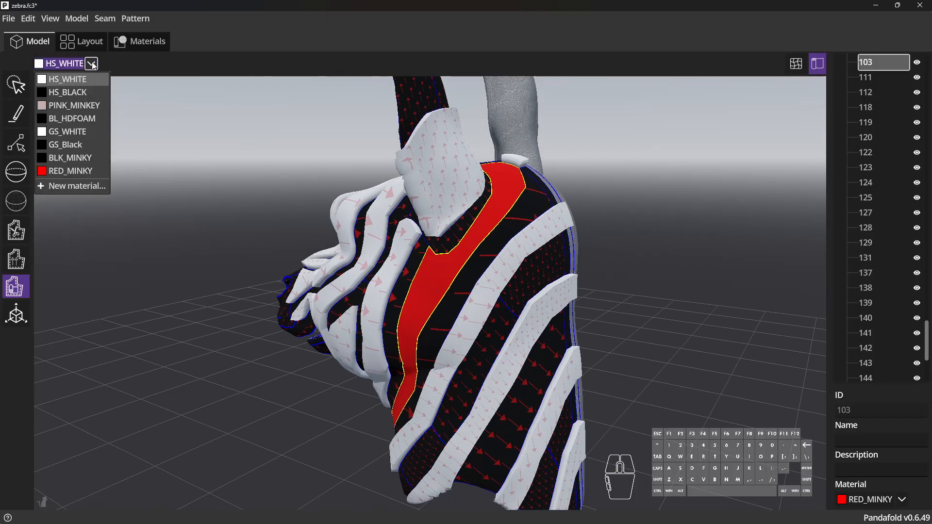
{"action": "left_click", "coordinate": [66, 171]}
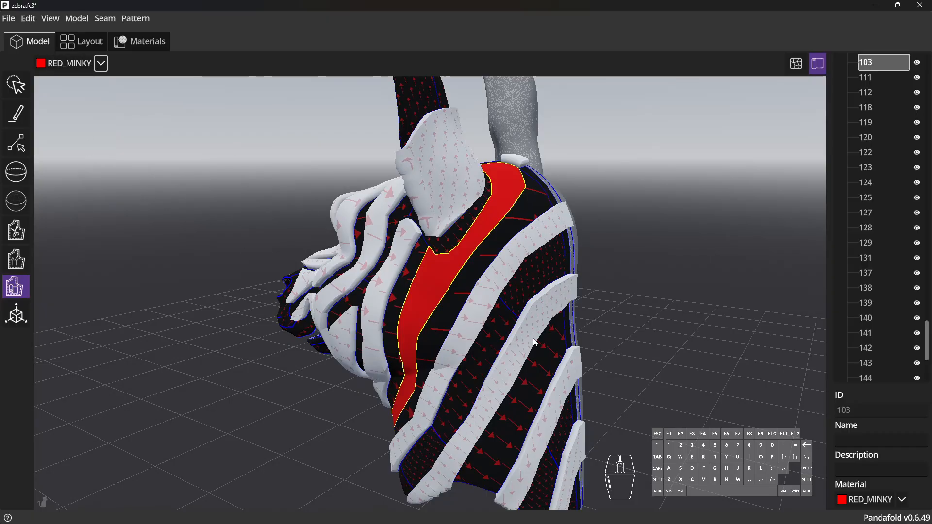
{"action": "left_click", "coordinate": [485, 301]}
{"action": "left_click", "coordinate": [465, 279]}
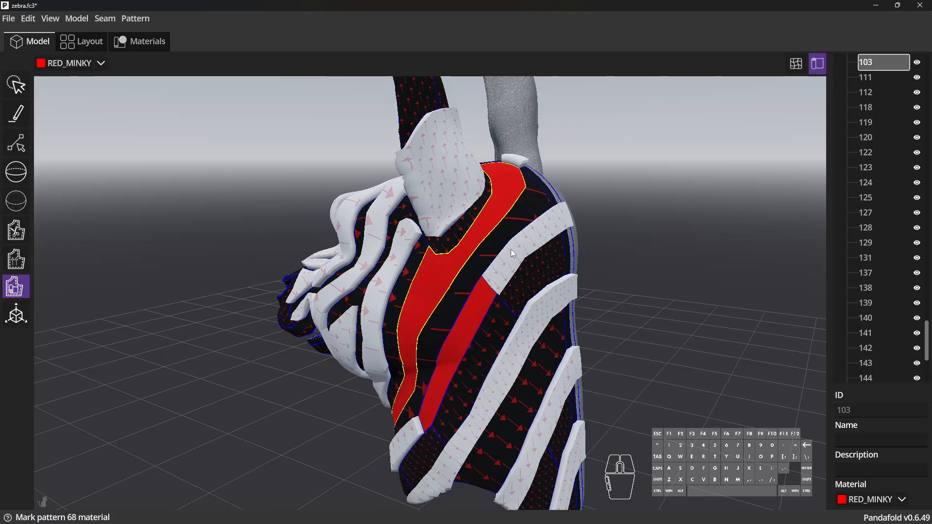
{"action": "left_click", "coordinate": [514, 254]}
{"action": "left_click", "coordinate": [522, 286]}
{"action": "left_click", "coordinate": [491, 338]}
{"action": "left_click", "coordinate": [508, 367]}
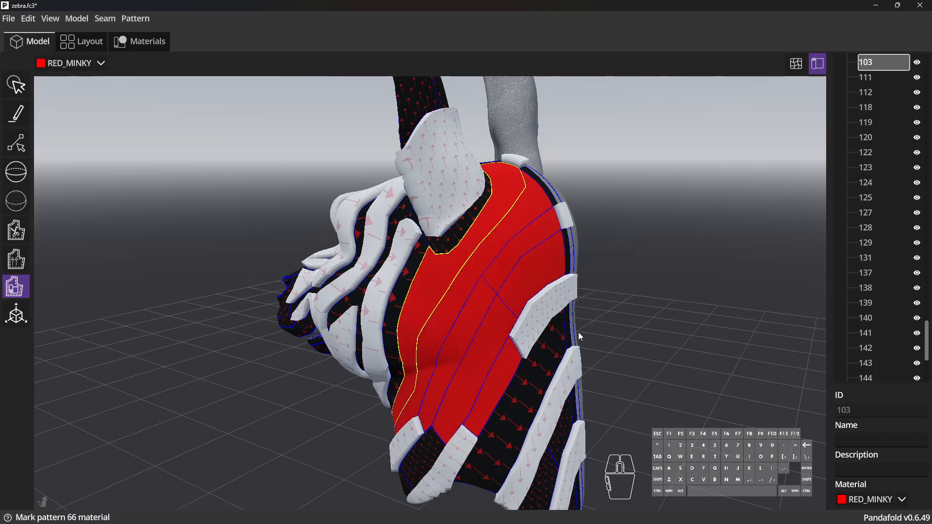
{"action": "left_click", "coordinate": [557, 316]}
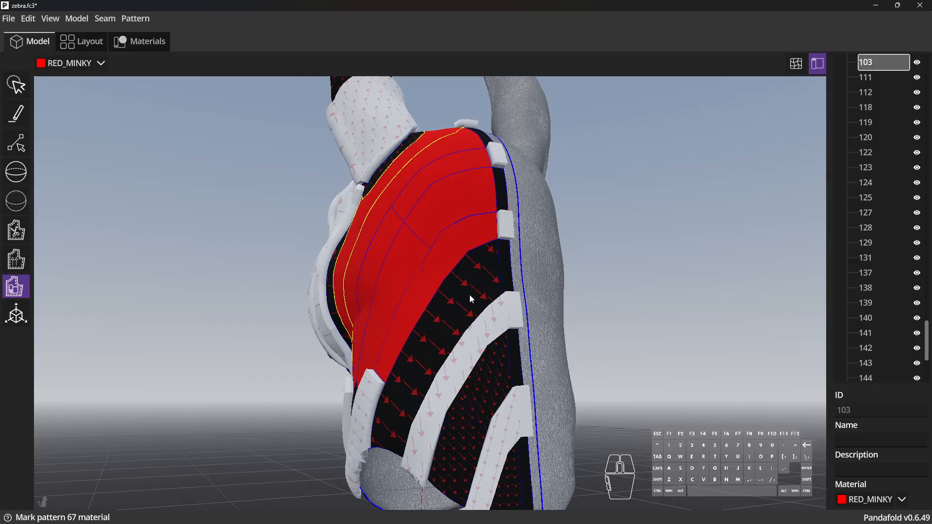
Mark the remaining large stripe patterns on the lower back of the neck with RED_MINKY.
{"action": "left_click", "coordinate": [470, 299]}
{"action": "left_click", "coordinate": [462, 349]}
{"action": "left_click", "coordinate": [470, 418]}
{"action": "left_click", "coordinate": [510, 413]}
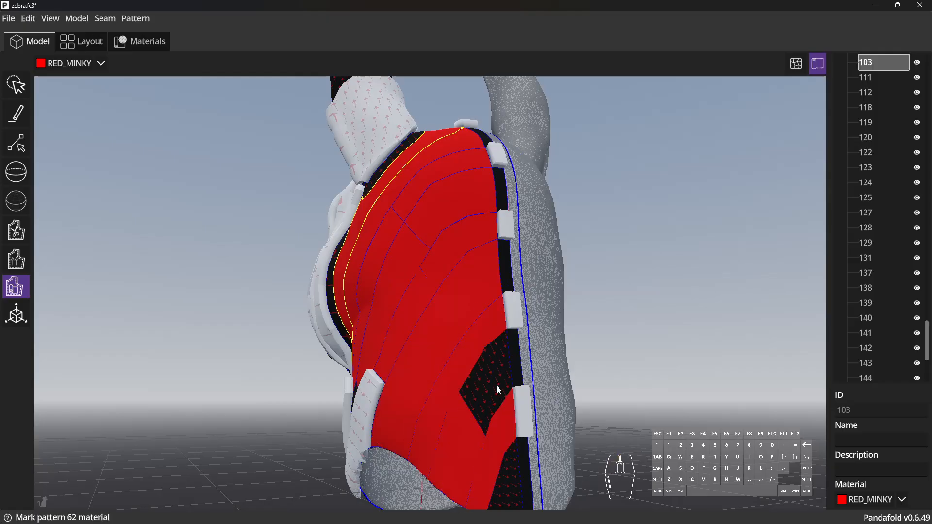
{"action": "left_click", "coordinate": [497, 386]}
Draw a closed six-sided seam above the eye on the bare, unpatterned side of the zebra head.
{"action": "left_click_drag", "start_coordinate": [685, 359], "coordinate": [762, 392]}
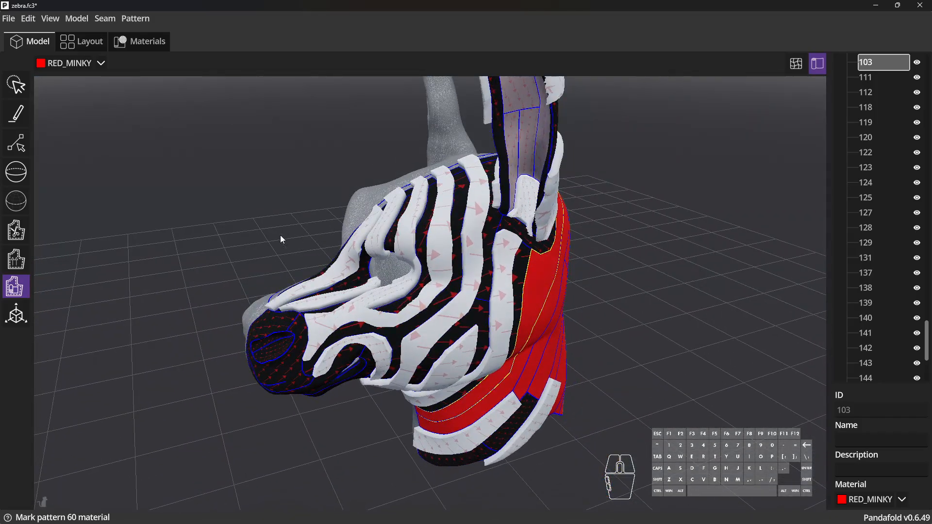
{"action": "left_click", "coordinate": [14, 231]}
{"action": "left_click_drag", "start_coordinate": [184, 192], "coordinate": [271, 202]}
{"action": "left_click", "coordinate": [21, 113]}
{"action": "left_click", "coordinate": [369, 260]}
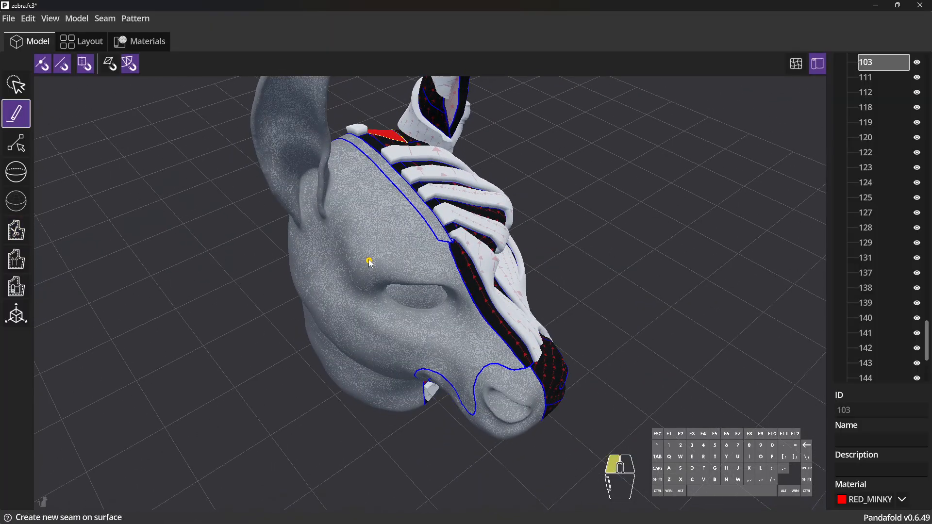
{"action": "left_click", "coordinate": [363, 224]}
{"action": "left_click", "coordinate": [369, 210]}
{"action": "left_click", "coordinate": [390, 212]}
{"action": "left_click", "coordinate": [409, 233]}
{"action": "left_click", "coordinate": [408, 246]}
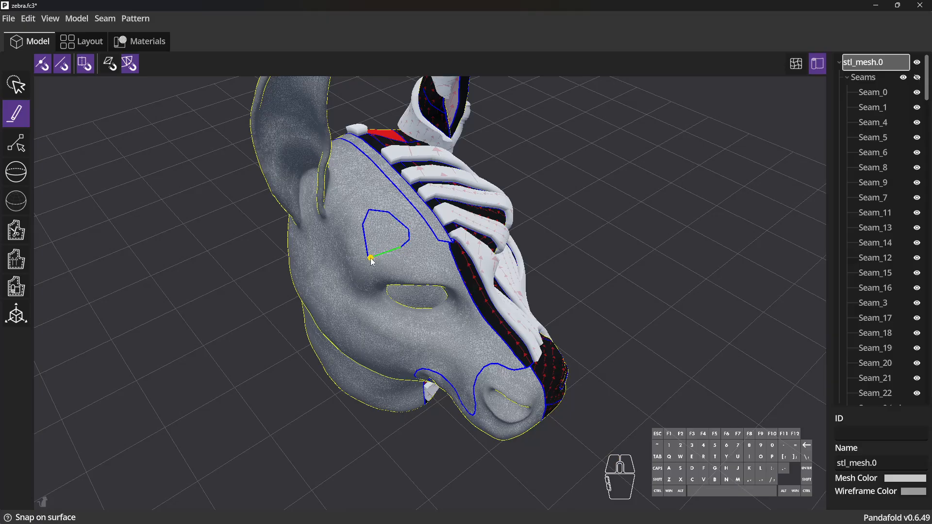
{"action": "left_click", "coordinate": [369, 258]}
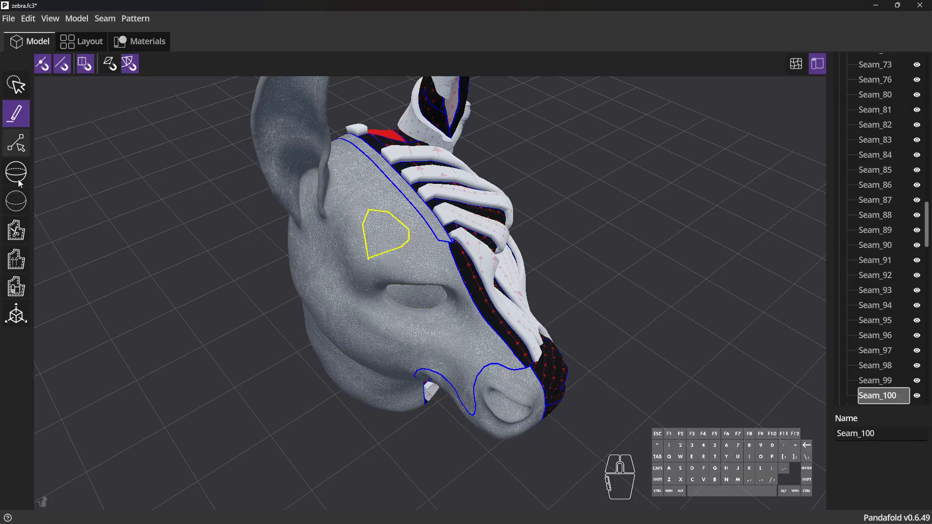
Cut a new RED_MINKY pattern from the closed seam above the eye.
{"action": "left_click", "coordinate": [16, 223]}
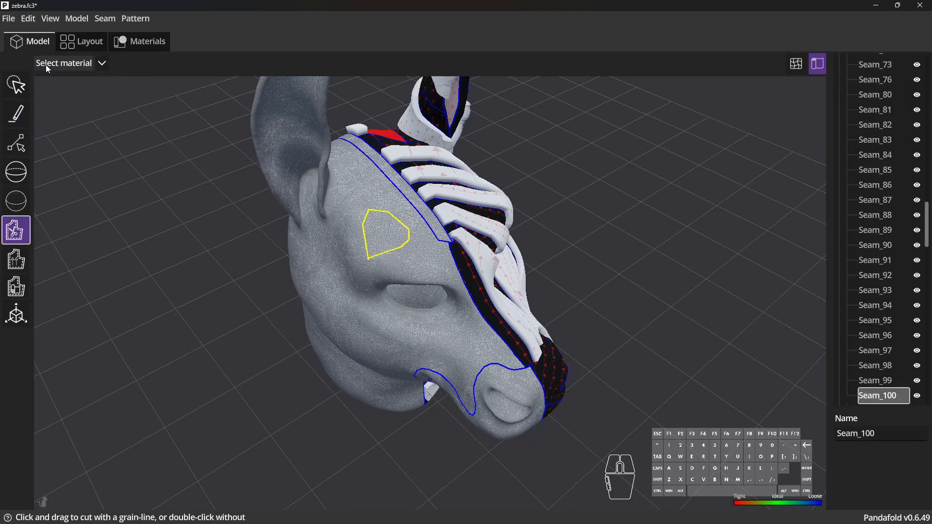
{"action": "left_click", "coordinate": [101, 64]}
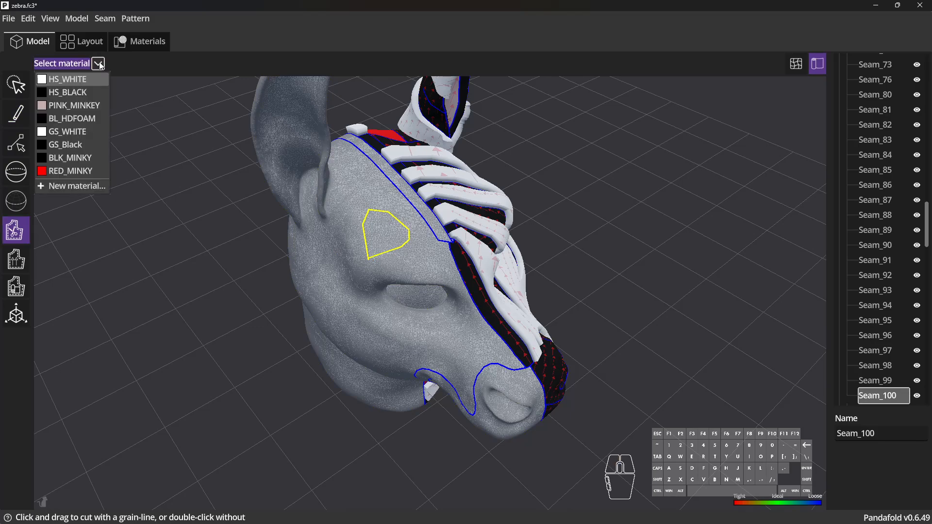
{"action": "left_click", "coordinate": [65, 171]}
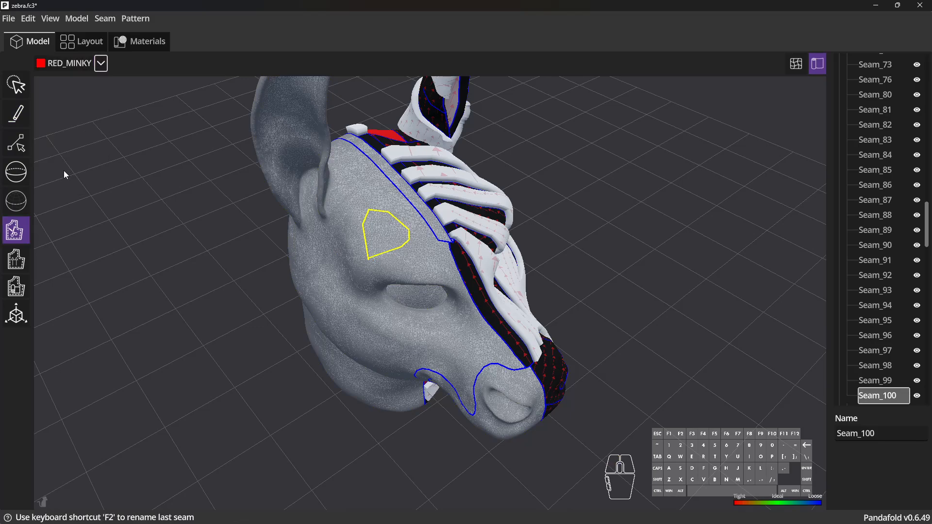
{"action": "left_click", "coordinate": [382, 235]}
{"action": "left_click", "coordinate": [394, 238]}
{"action": "left_click_drag", "start_coordinate": [236, 374], "coordinate": [112, 368]}
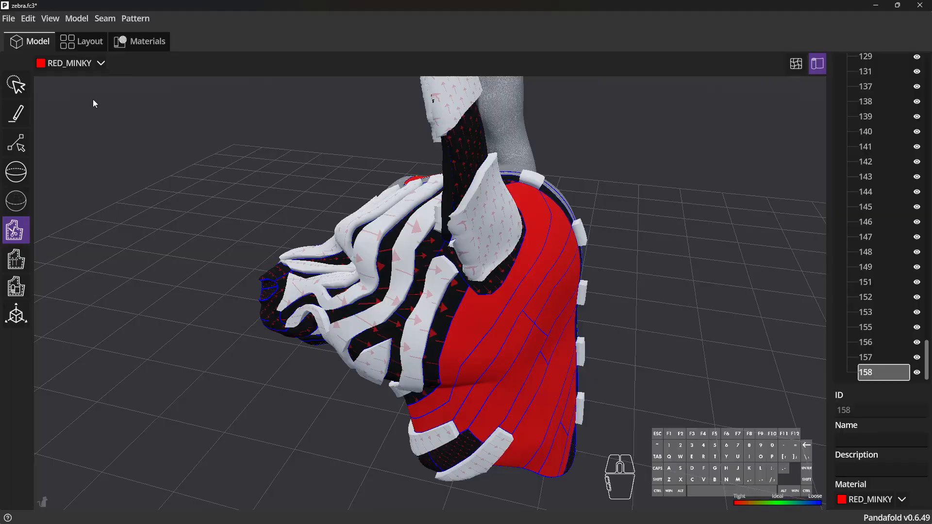
Open the pattern layout and display the pieces in their material colors.
{"action": "left_click", "coordinate": [80, 42]}
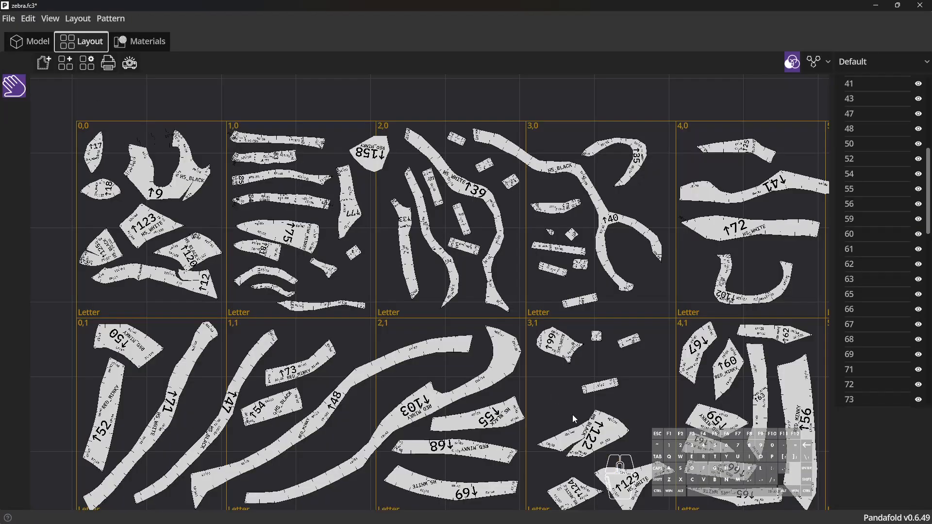
{"action": "scroll", "coordinate": [573, 419], "scroll_direction": "down", "scroll_amount": 3}
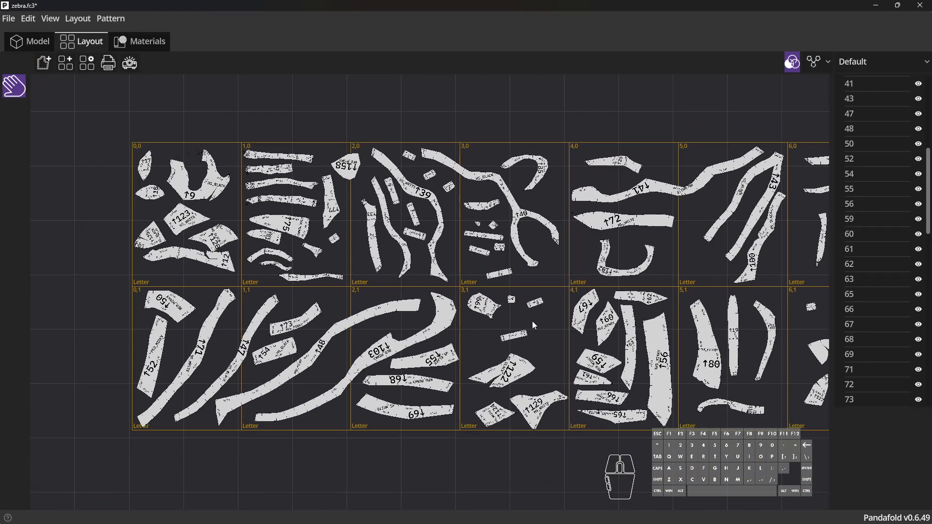
{"action": "left_click_drag", "start_coordinate": [756, 85], "coordinate": [692, 90]}
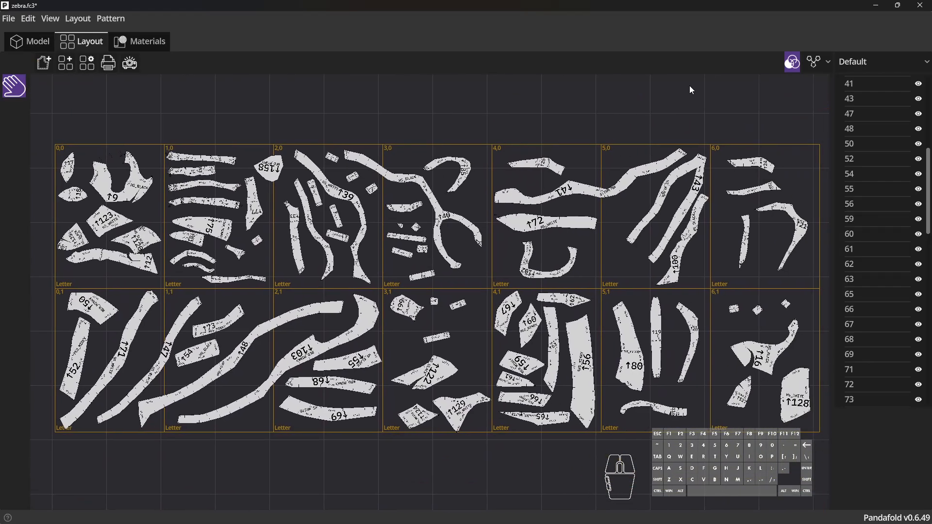
{"action": "left_click", "coordinate": [792, 62]}
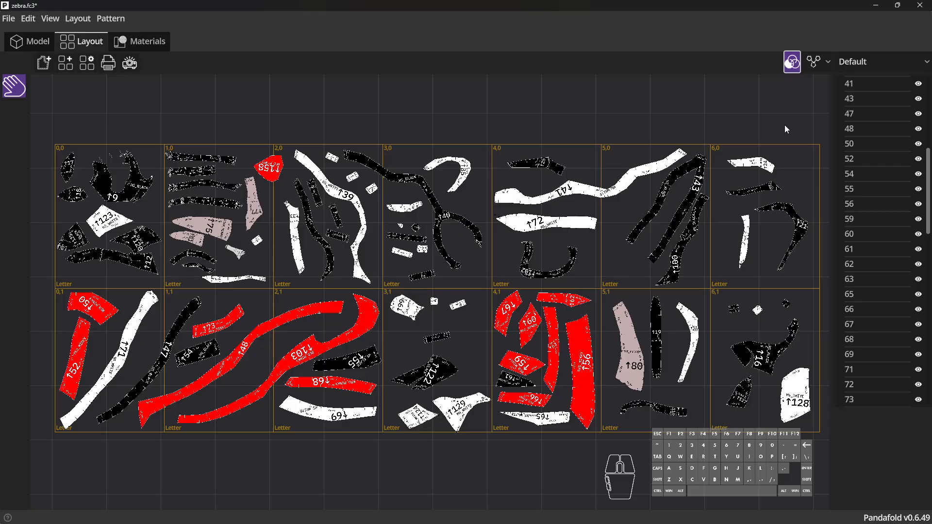
Examine the material labels printed on the layout pieces and compare them with the ID of the RED_MINKY material.
{"action": "scroll", "coordinate": [303, 457], "scroll_direction": "up", "scroll_amount": 8}
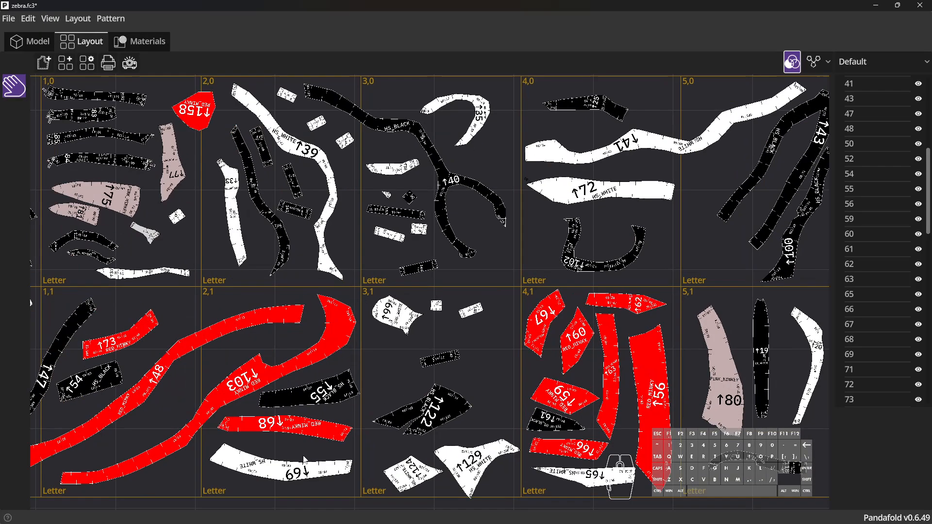
{"action": "left_click_drag", "start_coordinate": [230, 351], "coordinate": [428, 184]}
{"action": "scroll", "coordinate": [322, 344], "scroll_direction": "up", "scroll_amount": 8}
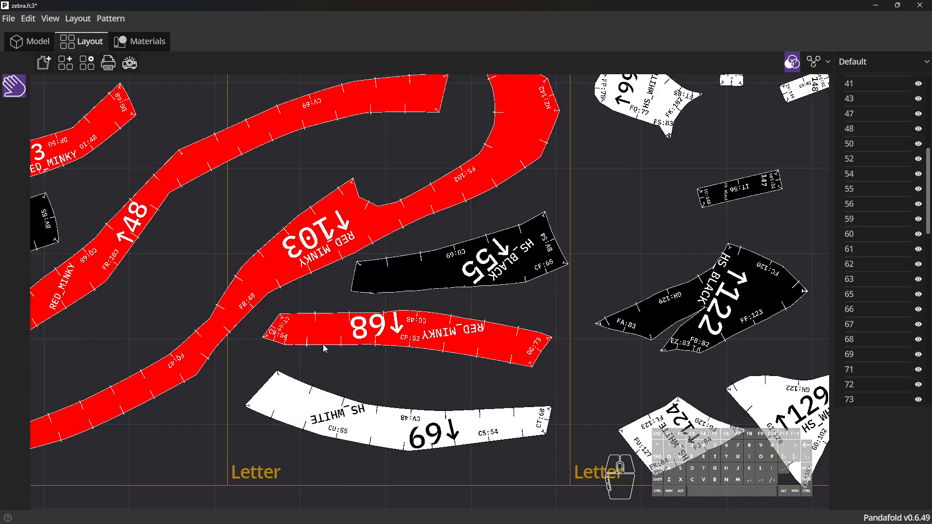
{"action": "left_click_drag", "start_coordinate": [280, 290], "coordinate": [356, 296]}
{"action": "scroll", "coordinate": [356, 295], "scroll_direction": "up", "scroll_amount": 3}
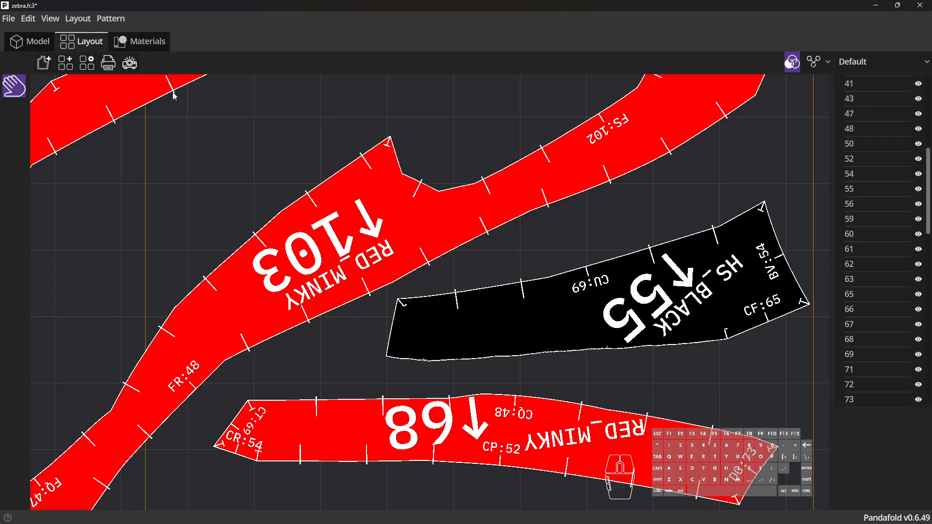
{"action": "left_click", "coordinate": [143, 47]}
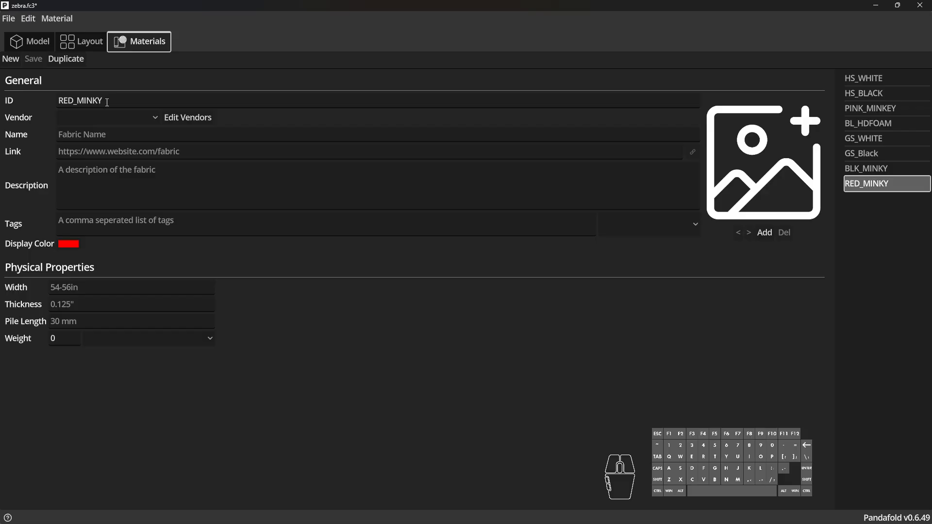
{"action": "left_click", "coordinate": [73, 45]}
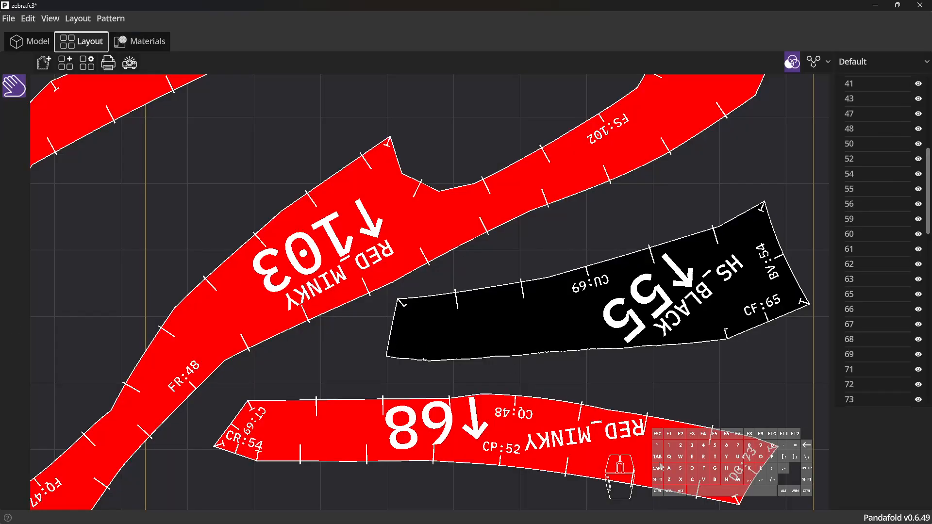
{"action": "scroll", "coordinate": [662, 436], "scroll_direction": "down", "scroll_amount": 2}
{"action": "left_click_drag", "start_coordinate": [706, 397], "coordinate": [670, 358]}
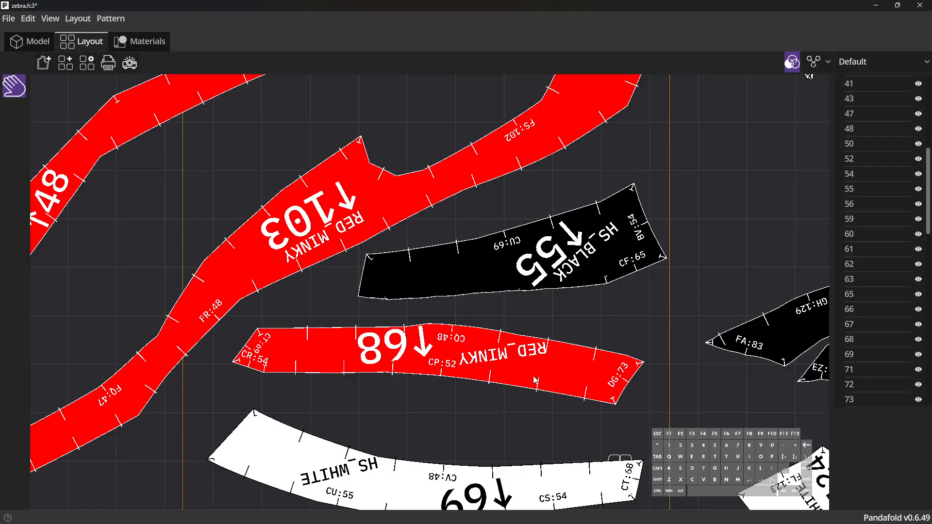
{"action": "scroll", "coordinate": [497, 402], "scroll_direction": "down", "scroll_amount": 1}
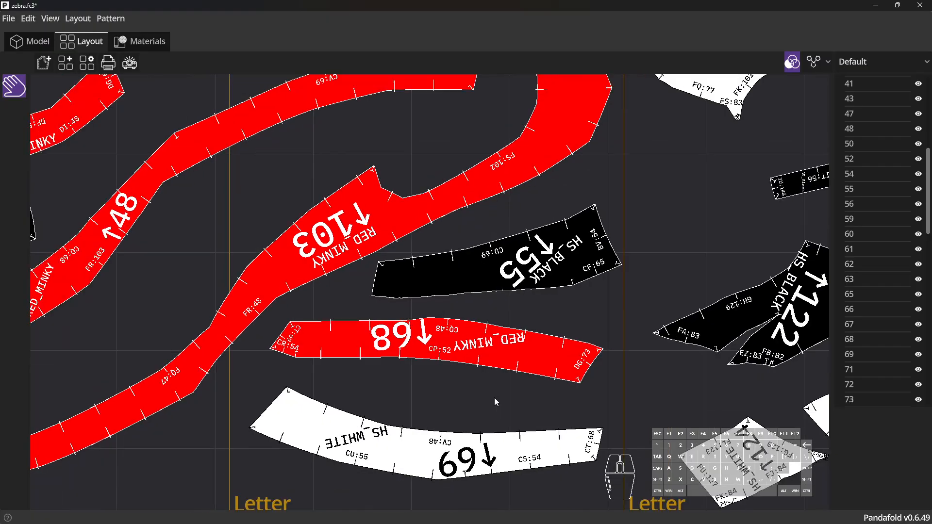
Return to the material library, highlight RED_MINKY's ID, and view the management options available for BL_HDFOAM.
{"action": "left_click", "coordinate": [143, 49]}
{"action": "double_click", "coordinate": [96, 99]}
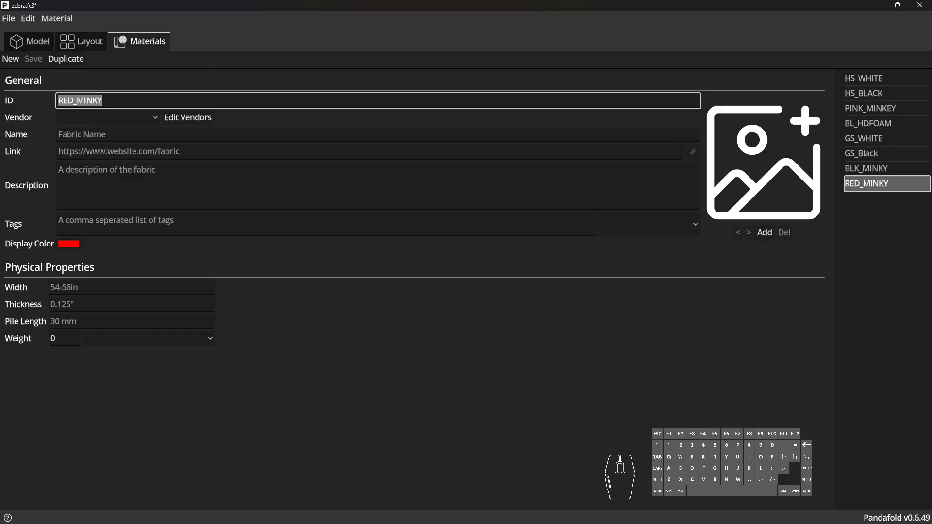
{"action": "left_click", "coordinate": [855, 122]}
{"action": "right_click", "coordinate": [856, 122]}
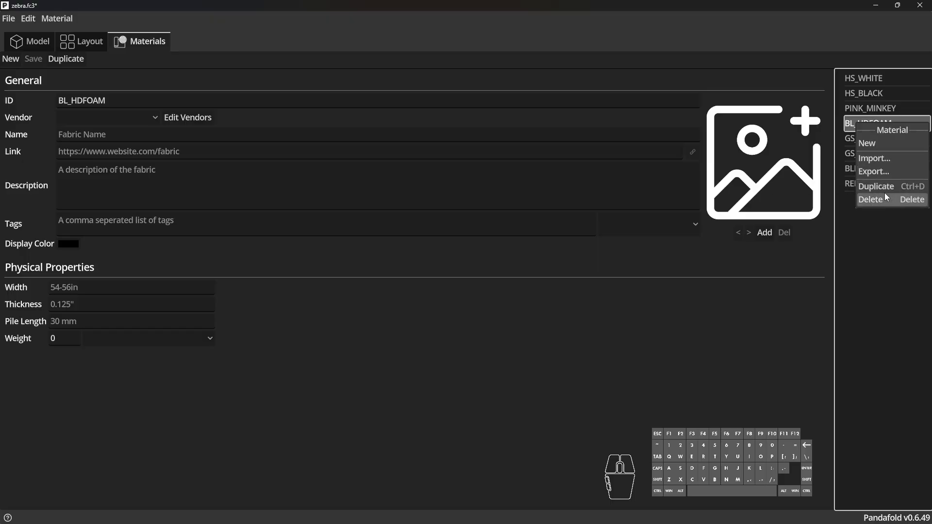
{"action": "left_click", "coordinate": [366, 316]}
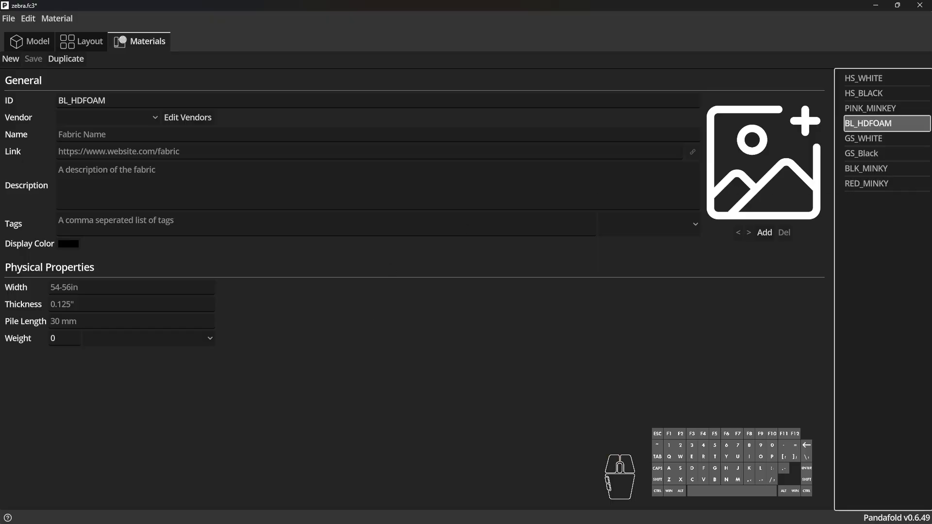